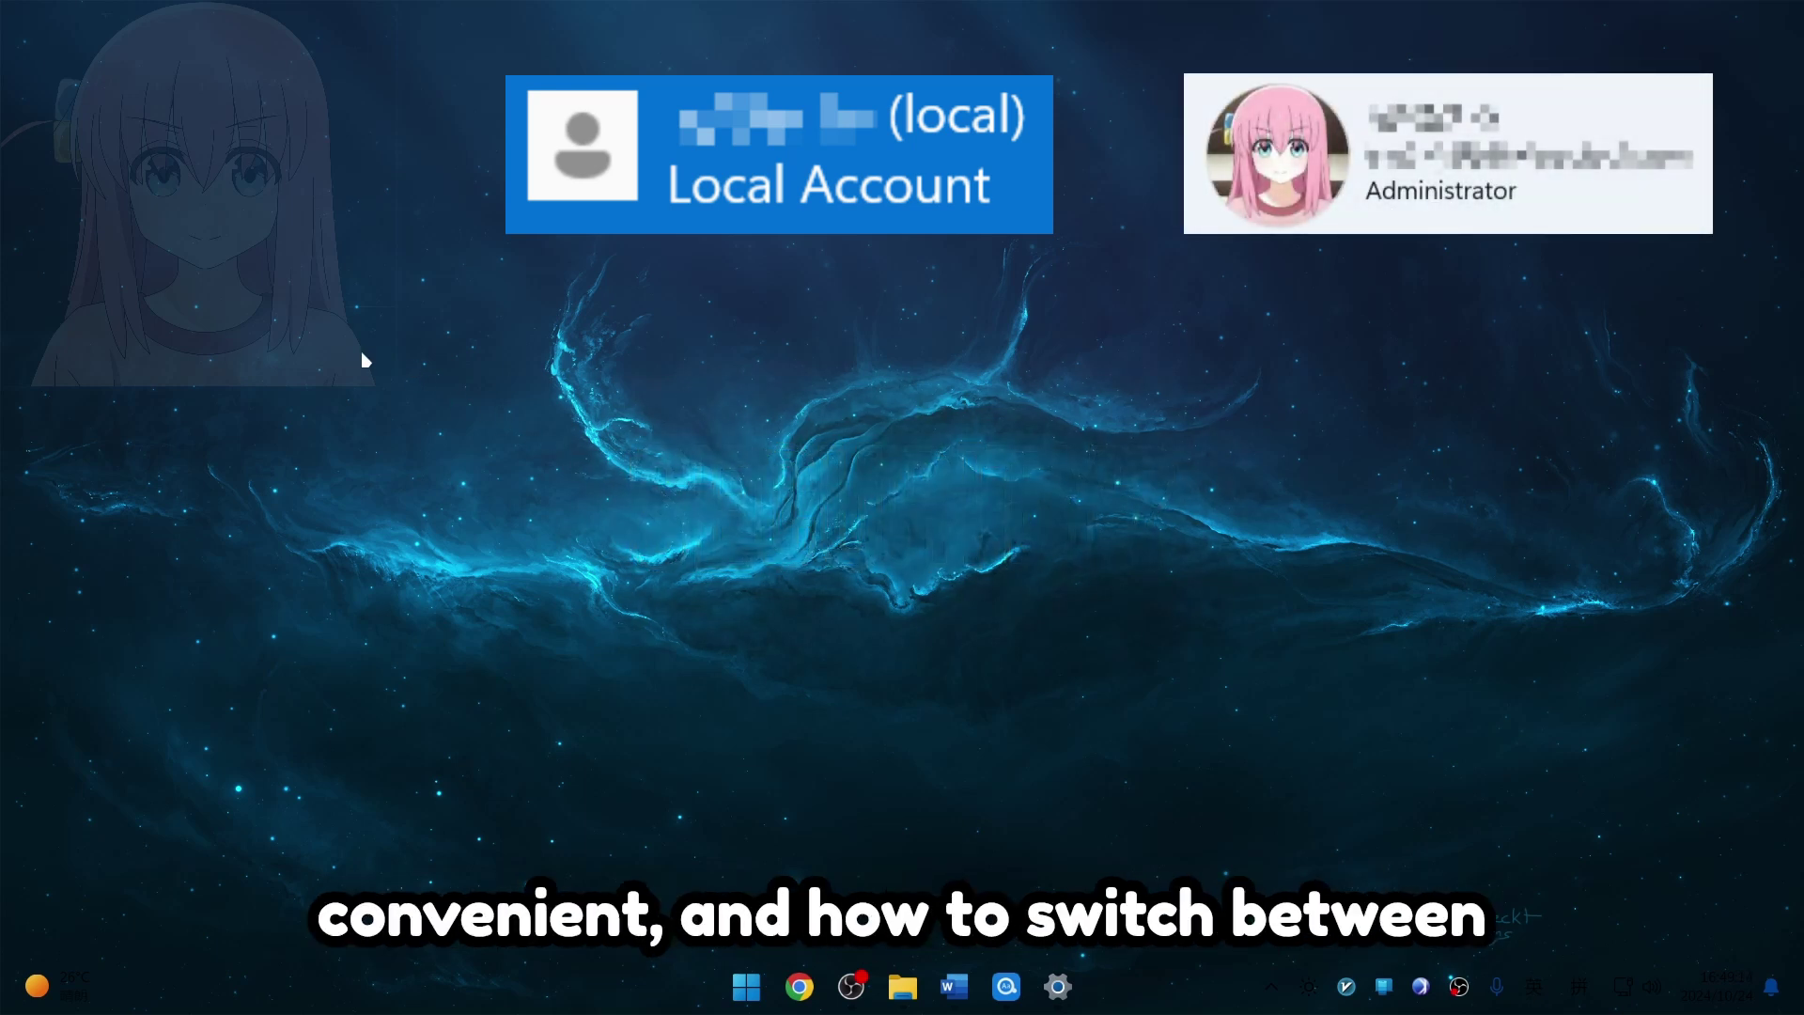
Step: Check which local account is signed in from the Start menu account flyout
scroll(365, 359, "up", 1)
scroll(366, 360, "up", 5)
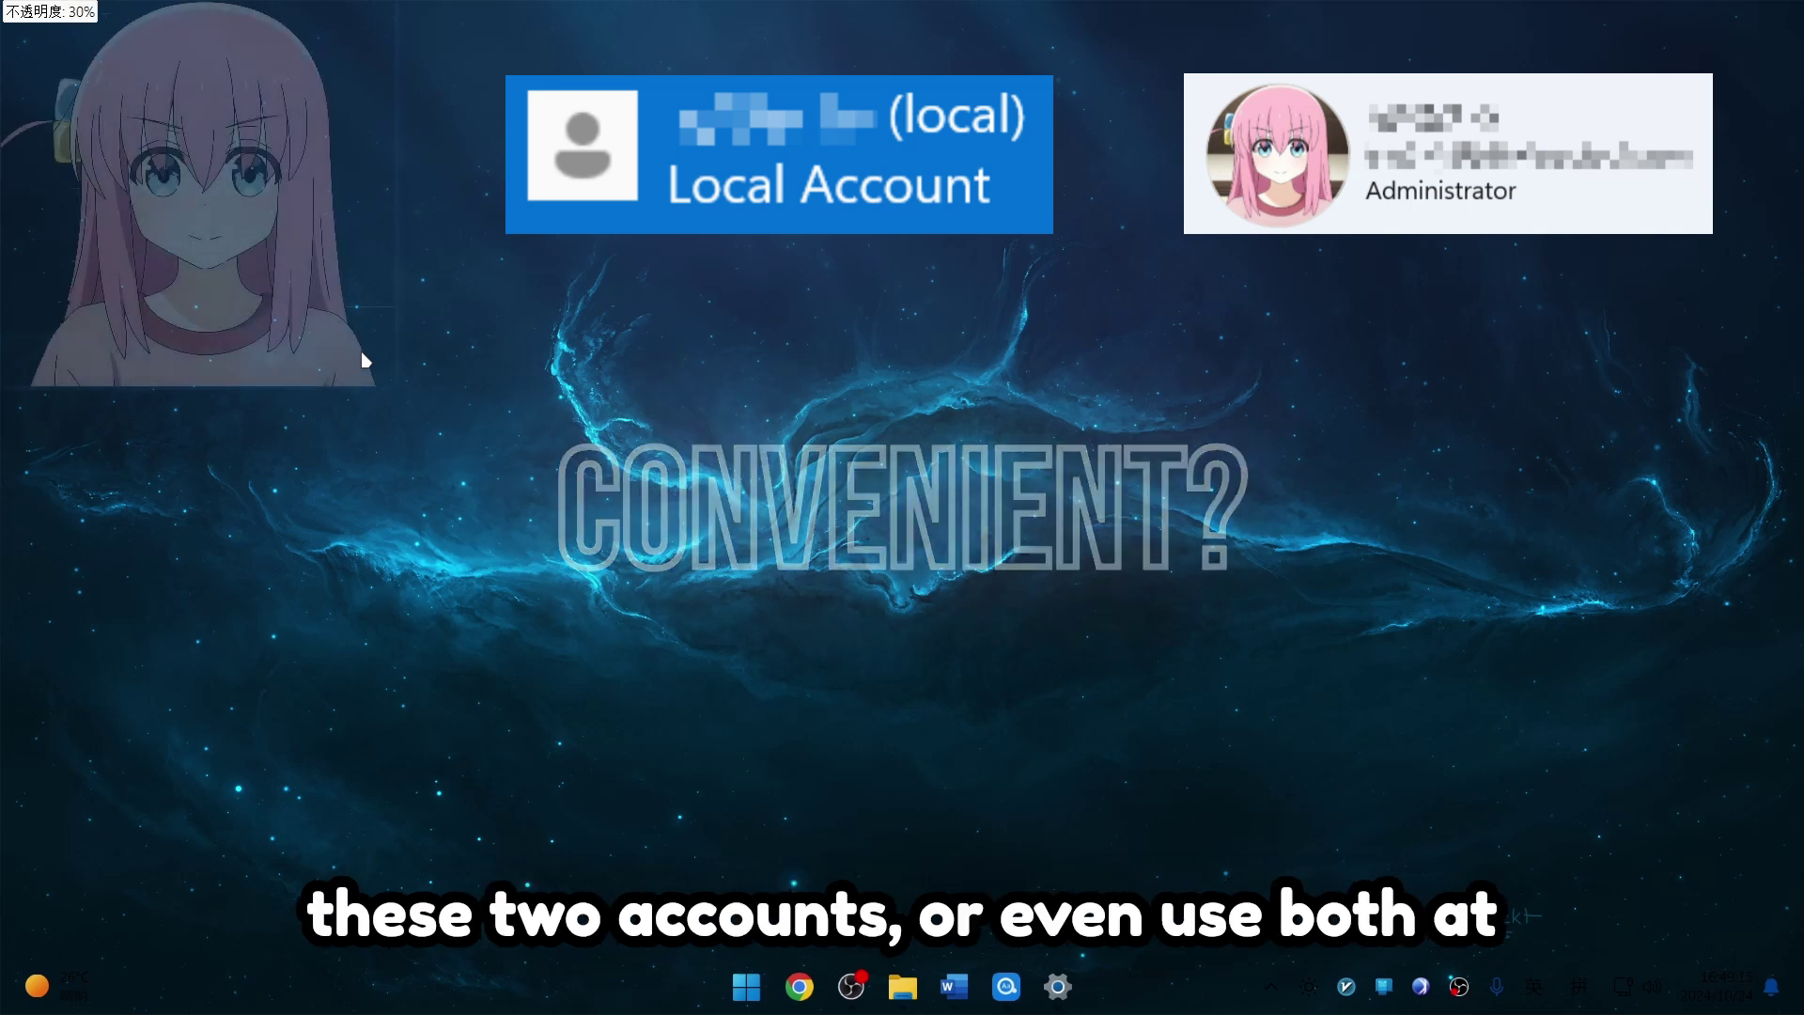
scroll(365, 360, "up", 5)
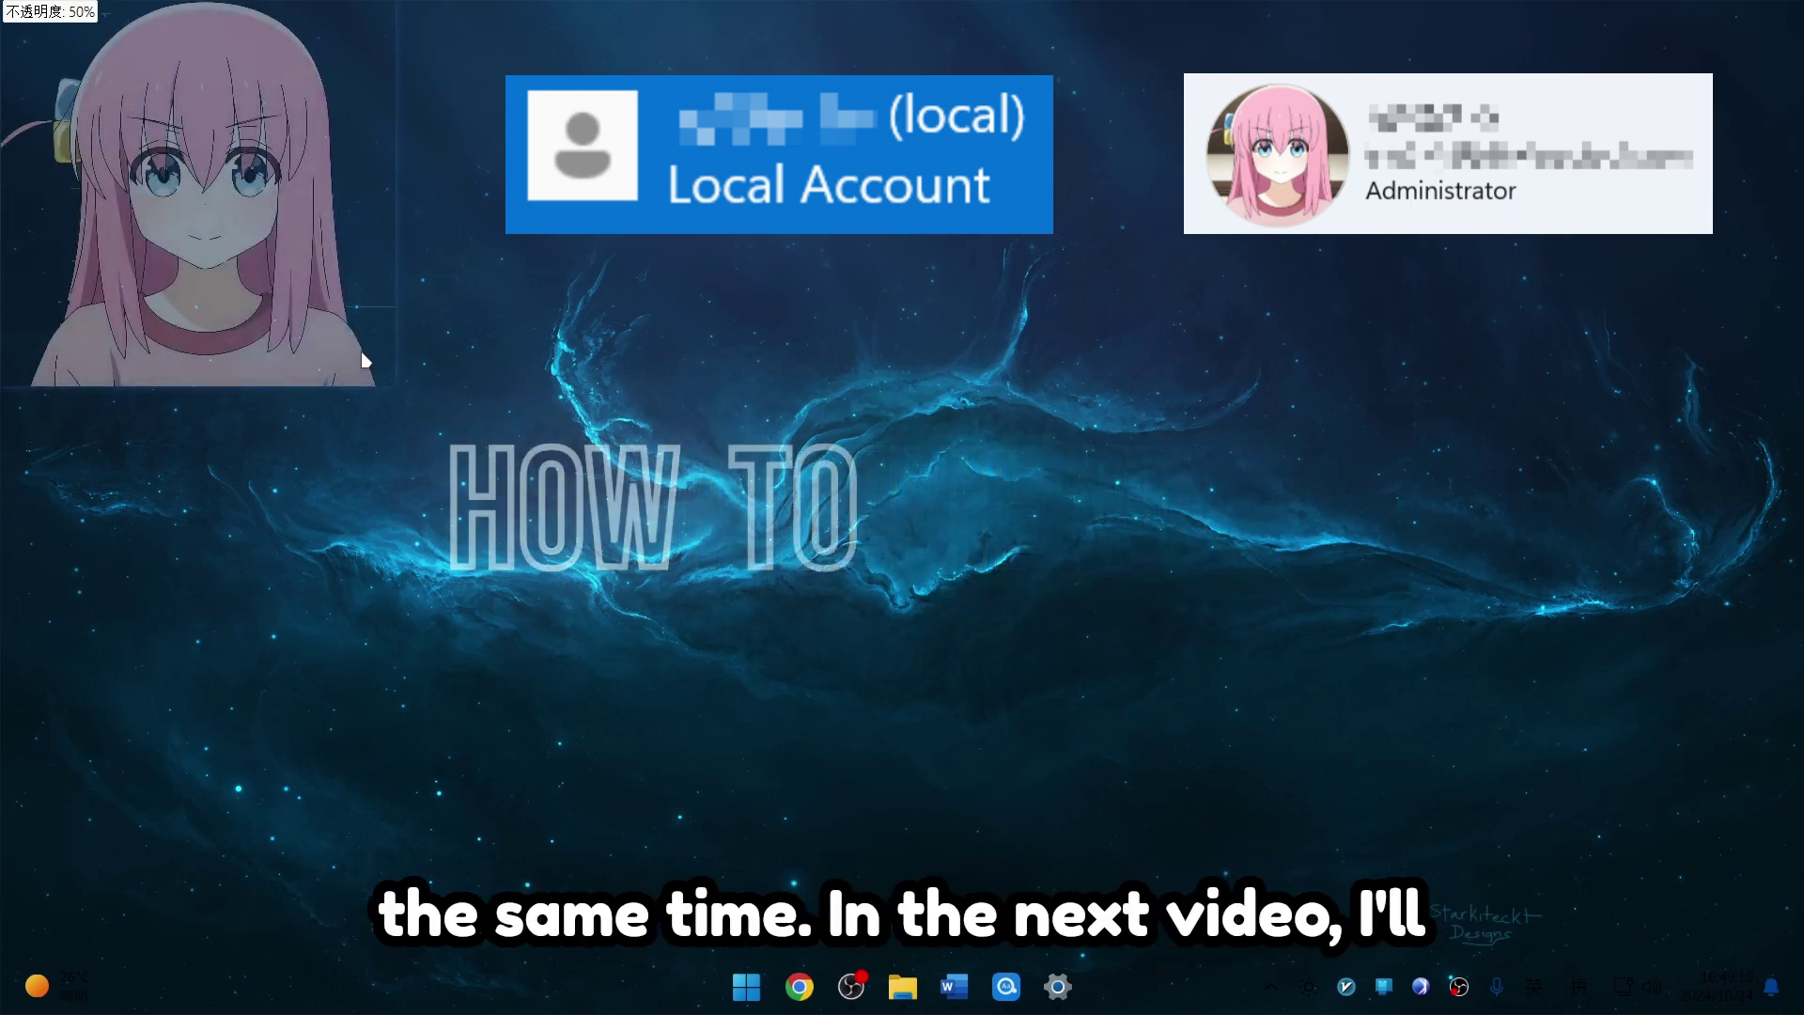
scroll(365, 360, "up", 7)
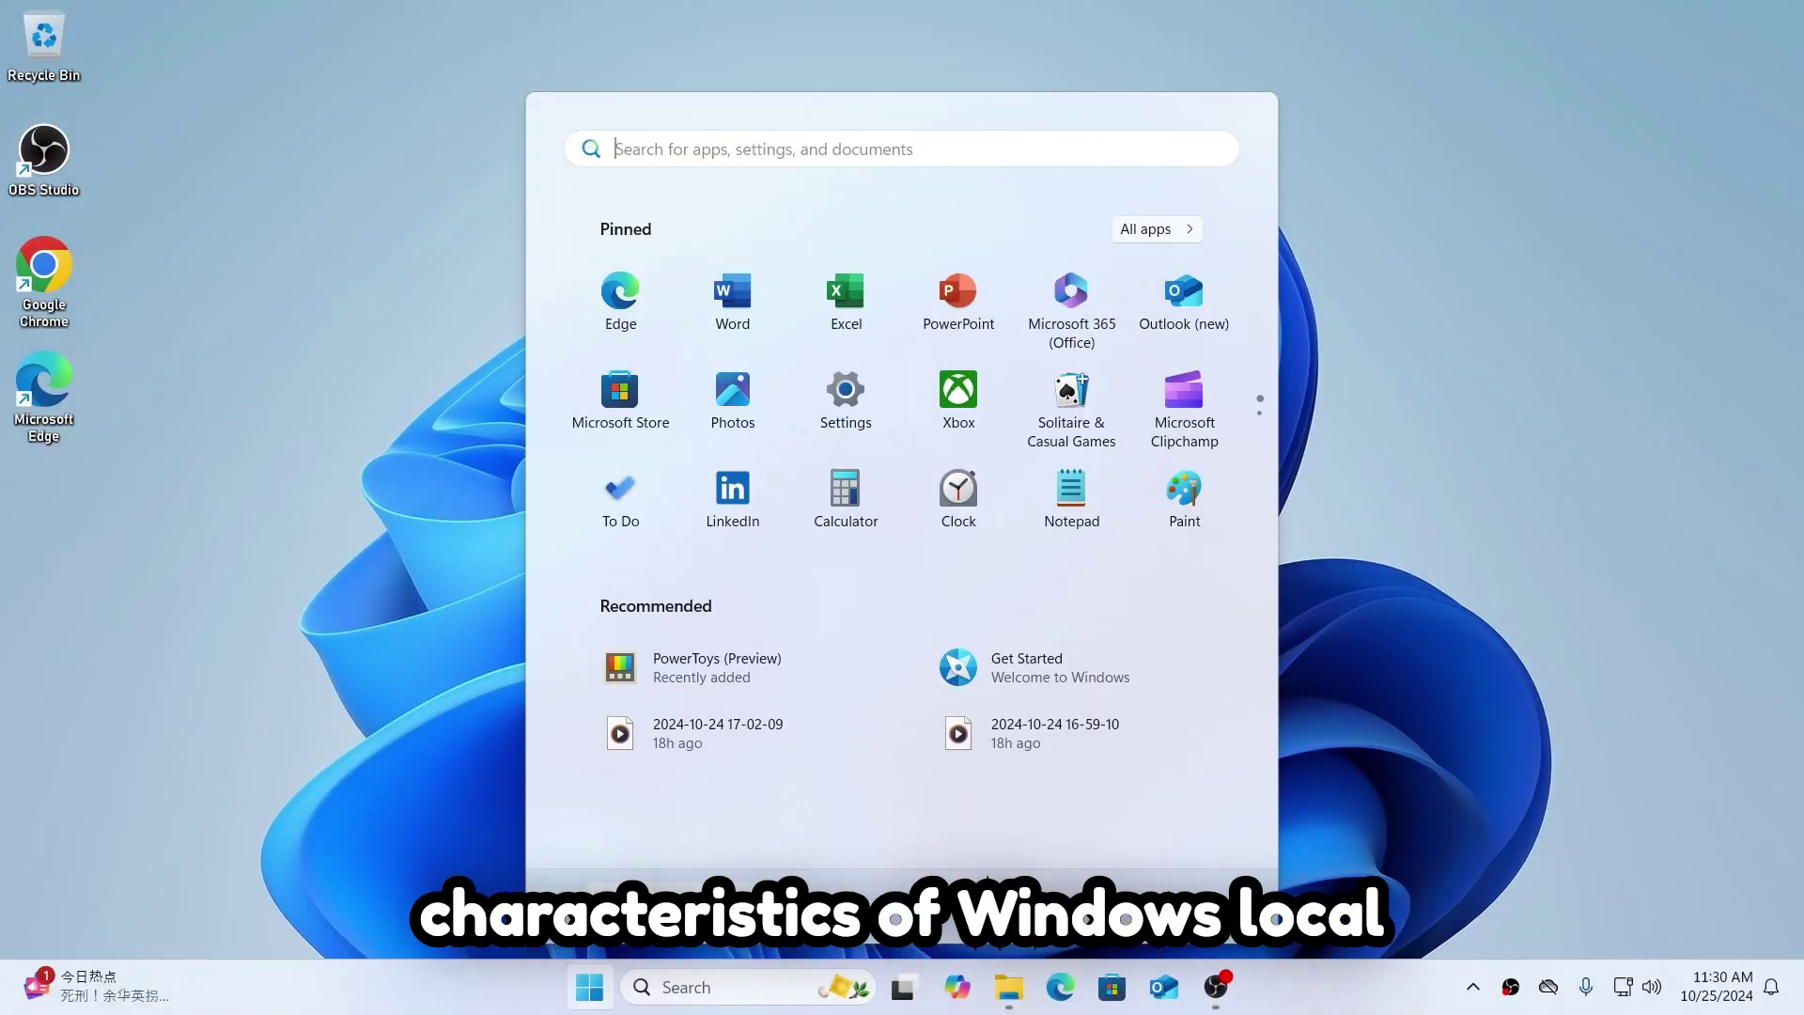
left_click(658, 916)
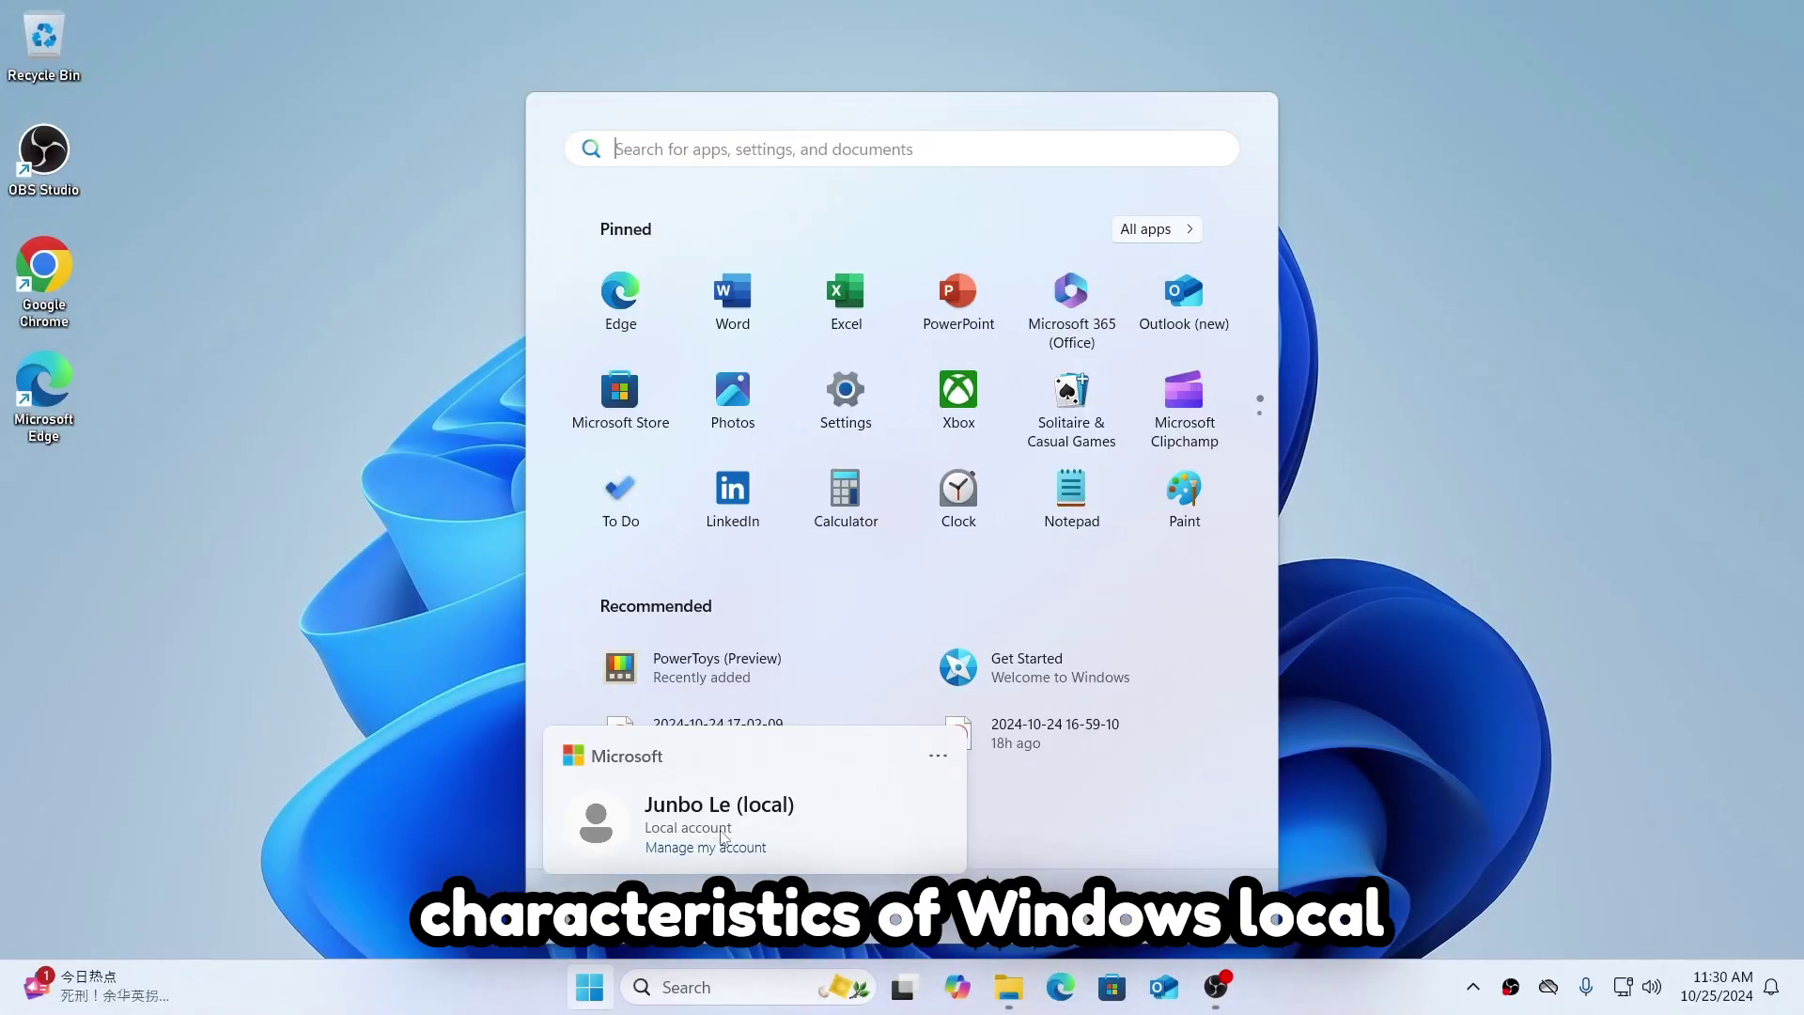
left_click(609, 984)
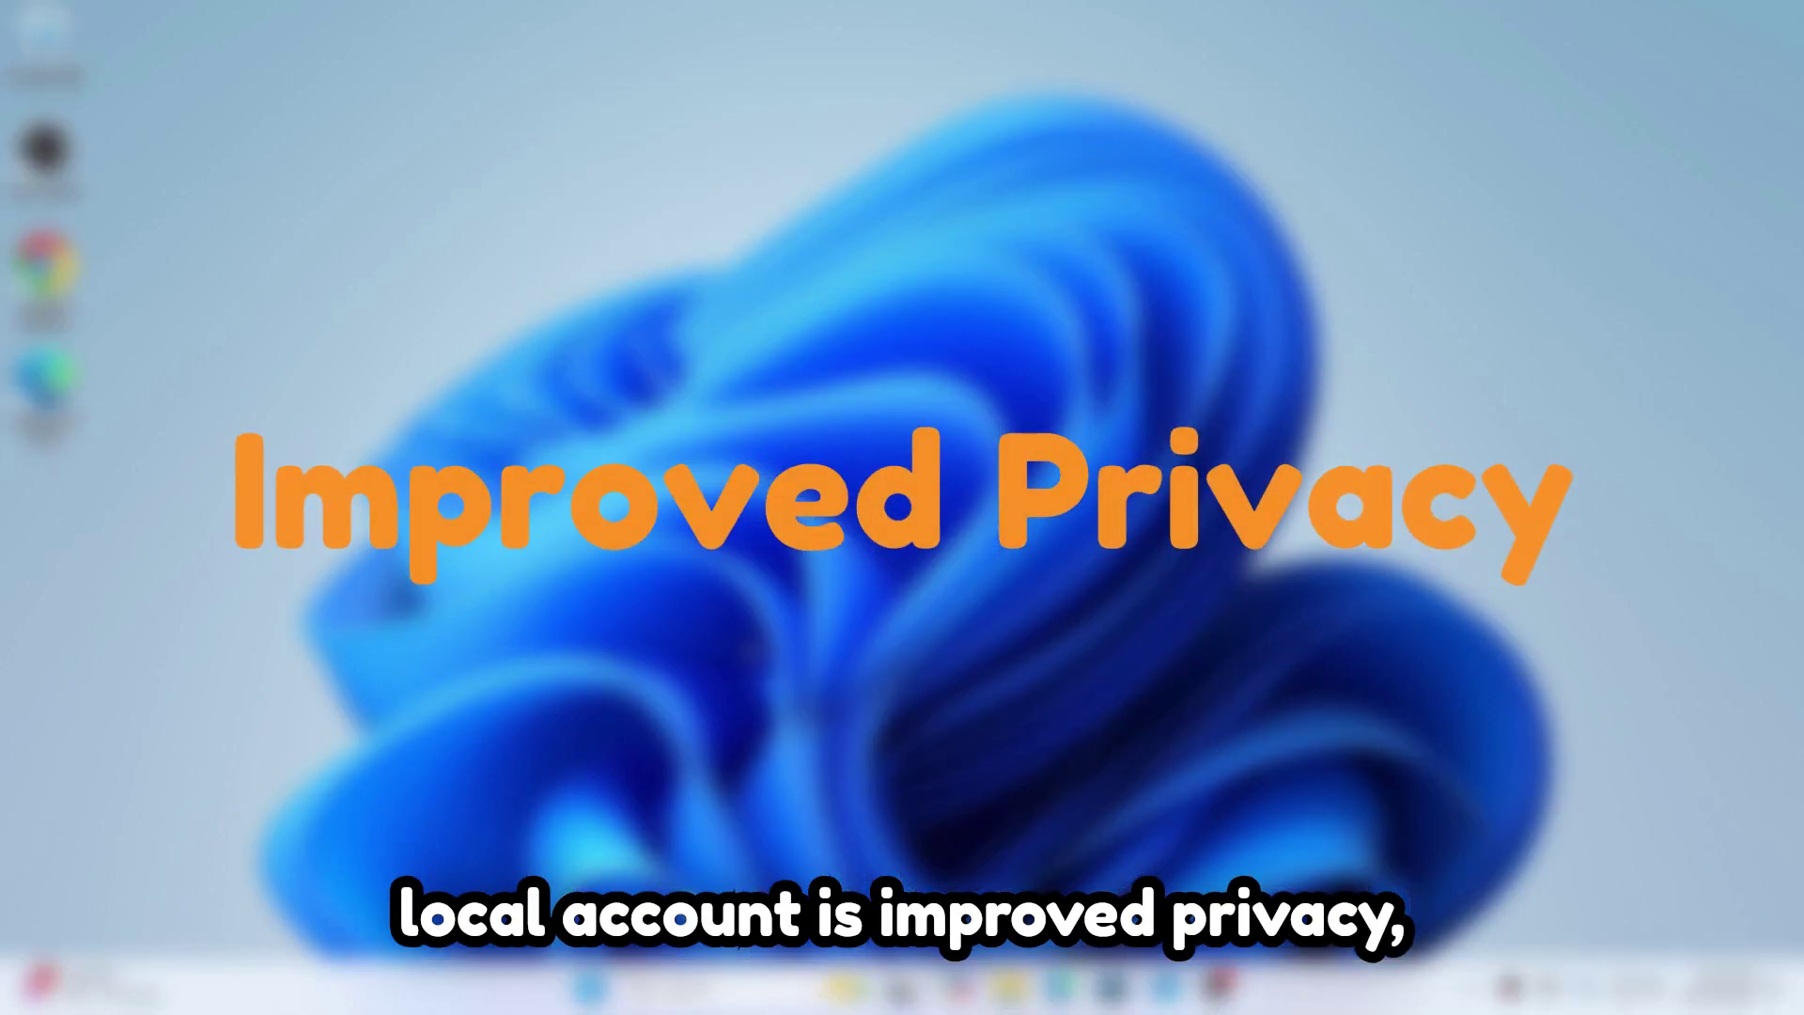
Step: Browse local files in File Explorer up to the Desktop folder, then launch Word from Start
key("super+e")
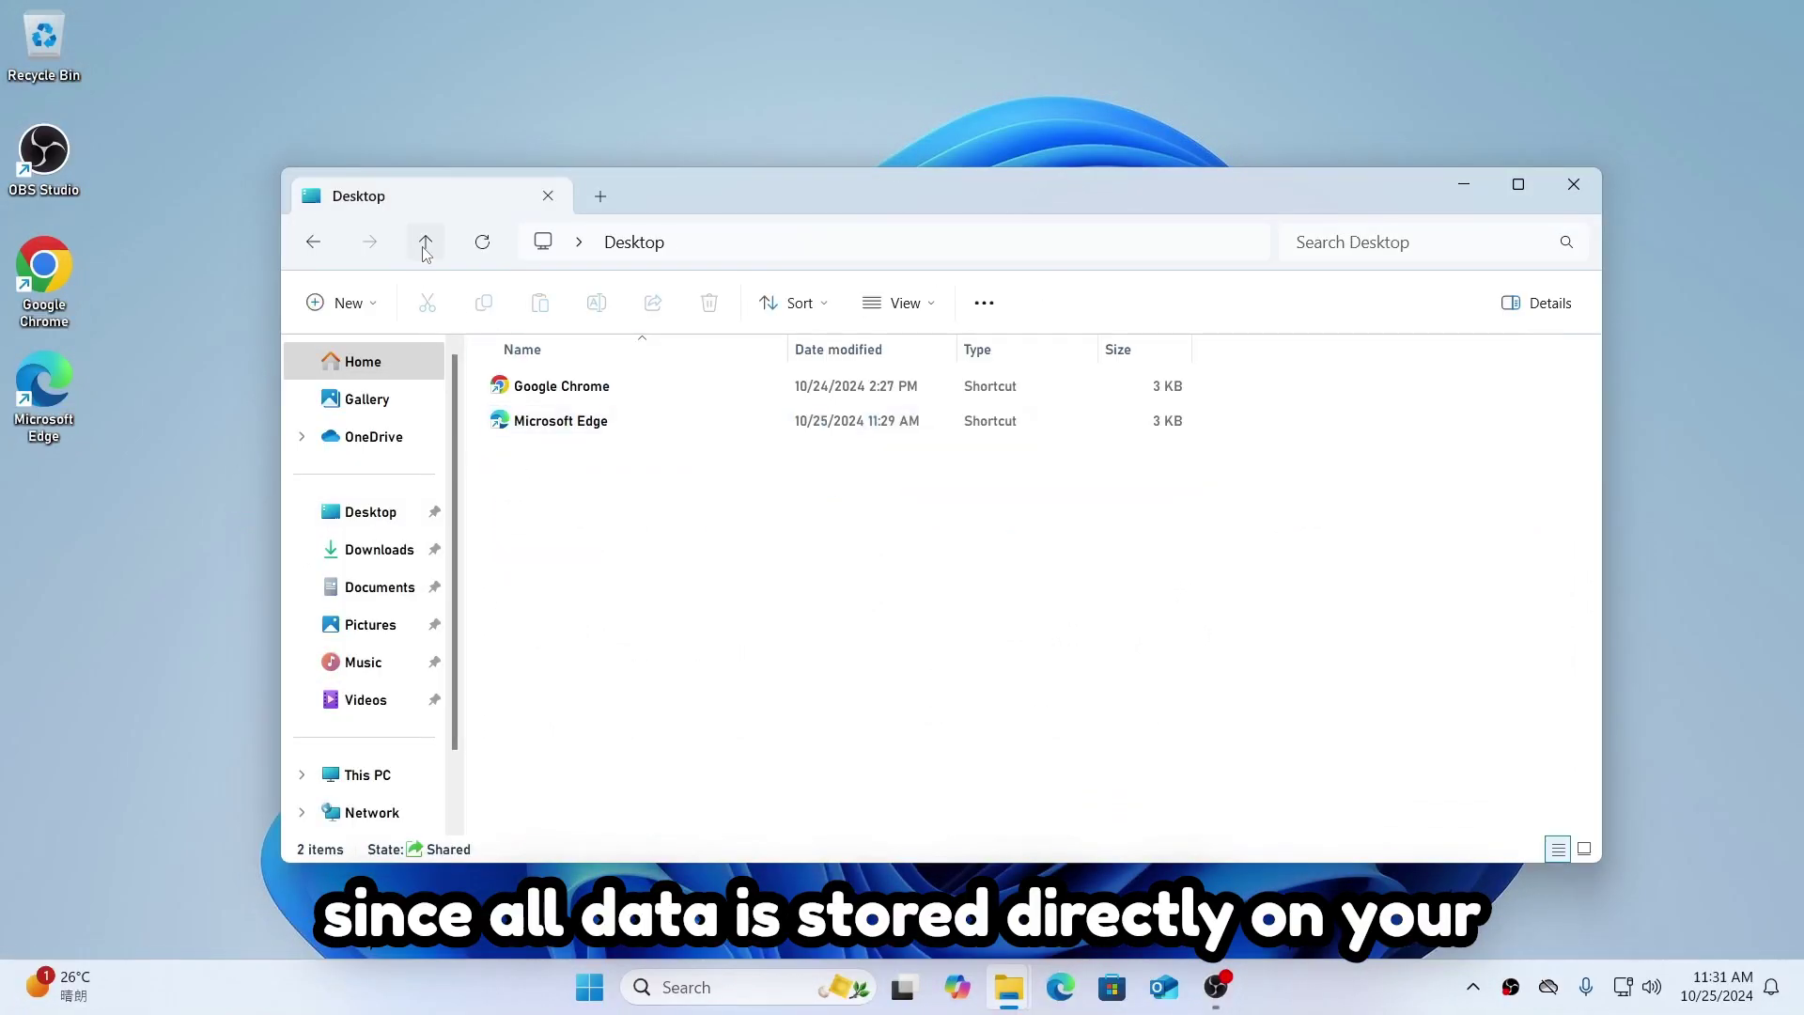
left_click(424, 246)
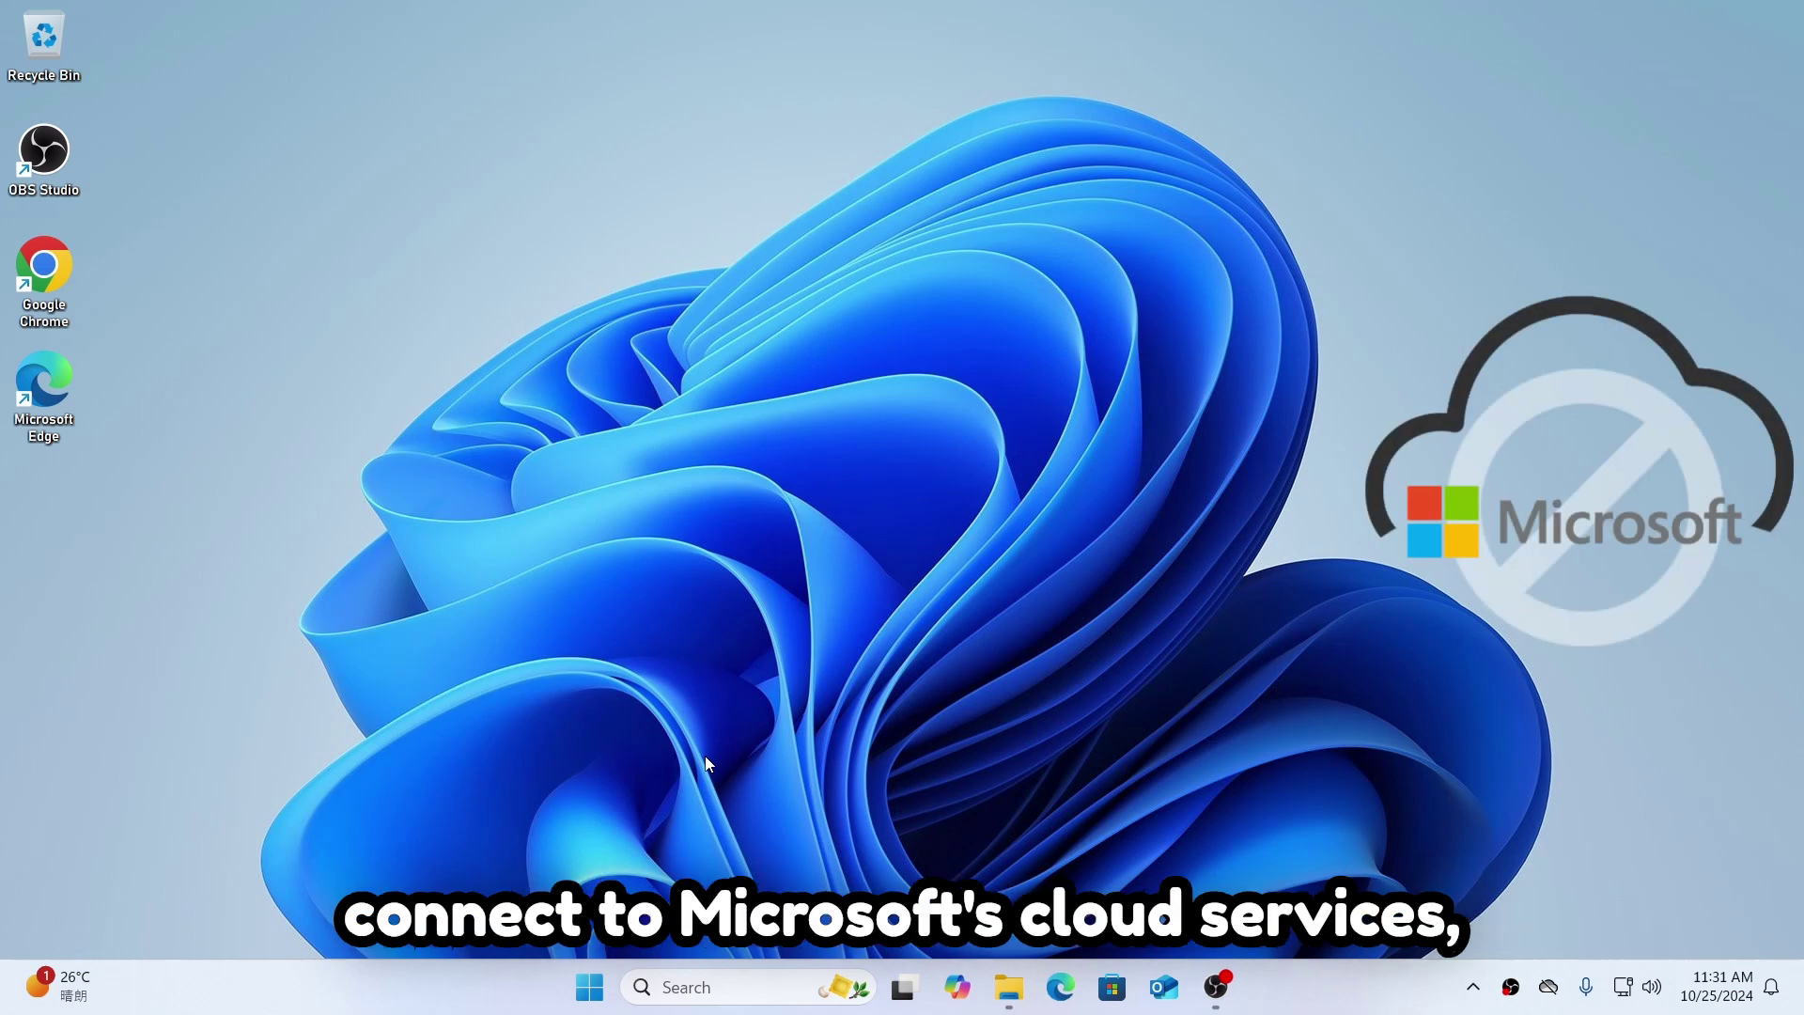
left_click(586, 968)
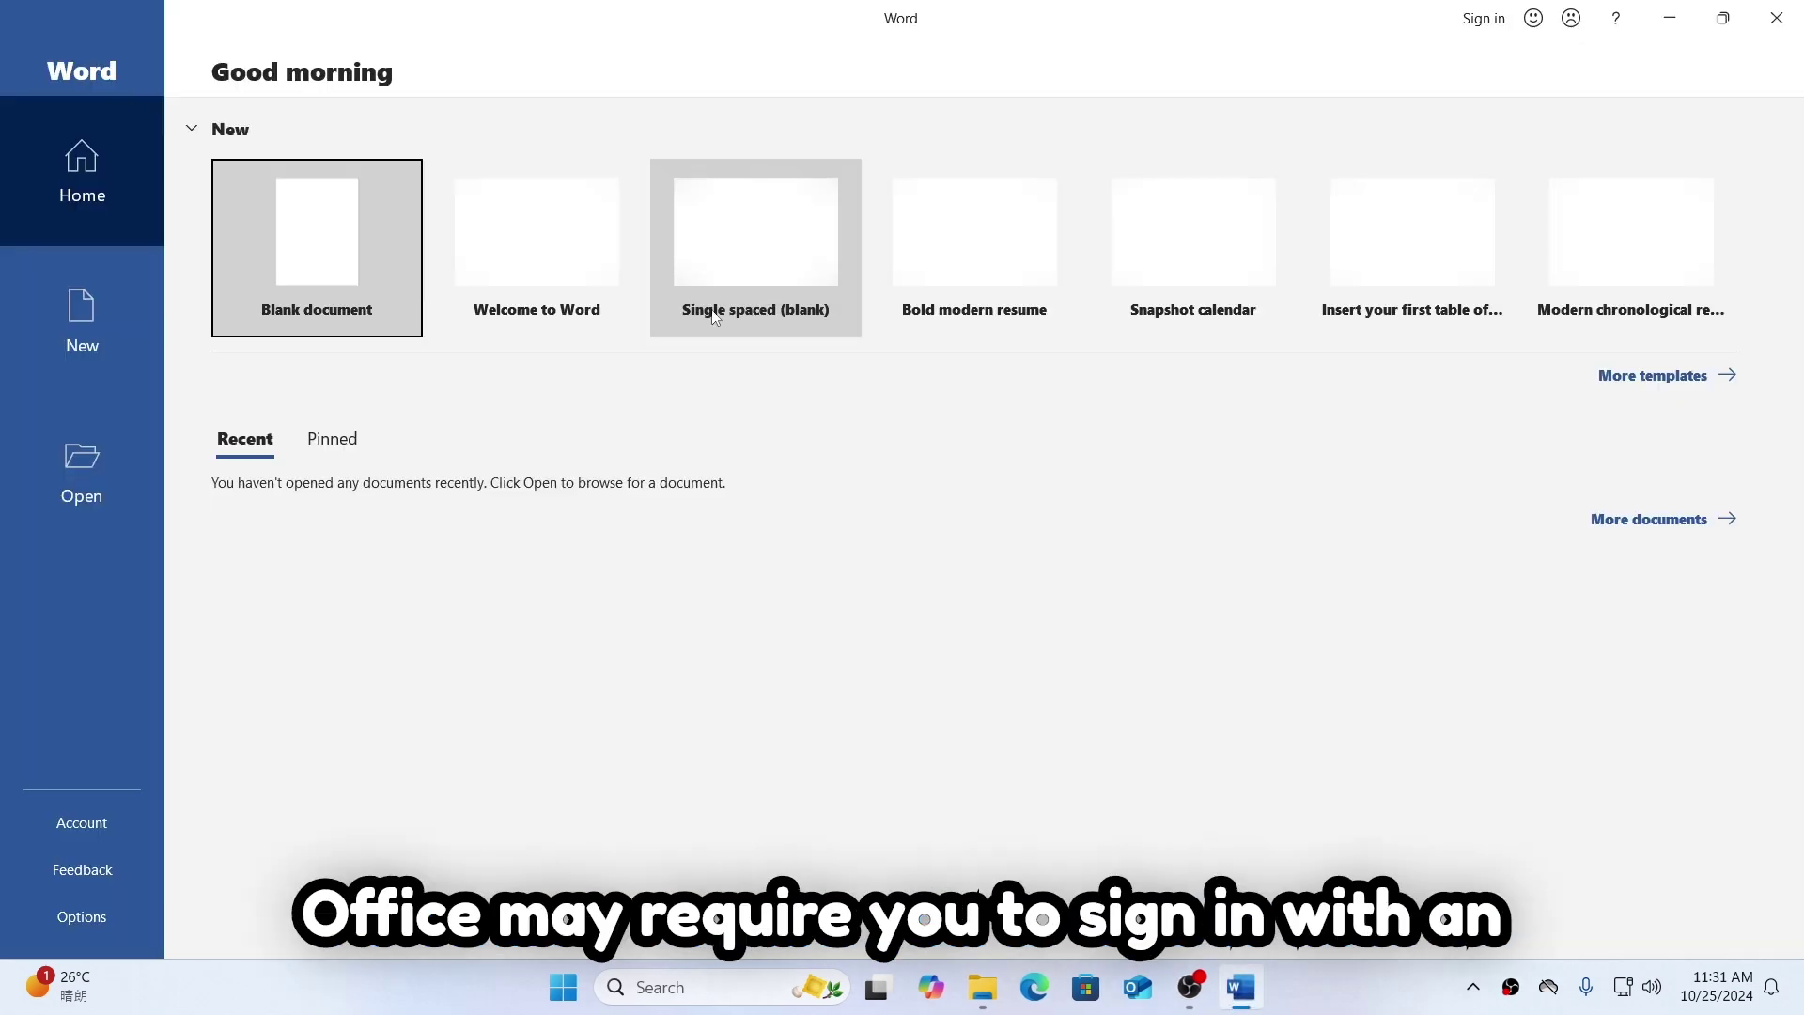
Step: Close the Office sign-in window, review the Start menu account card, and restore the Word document
left_click(1485, 19)
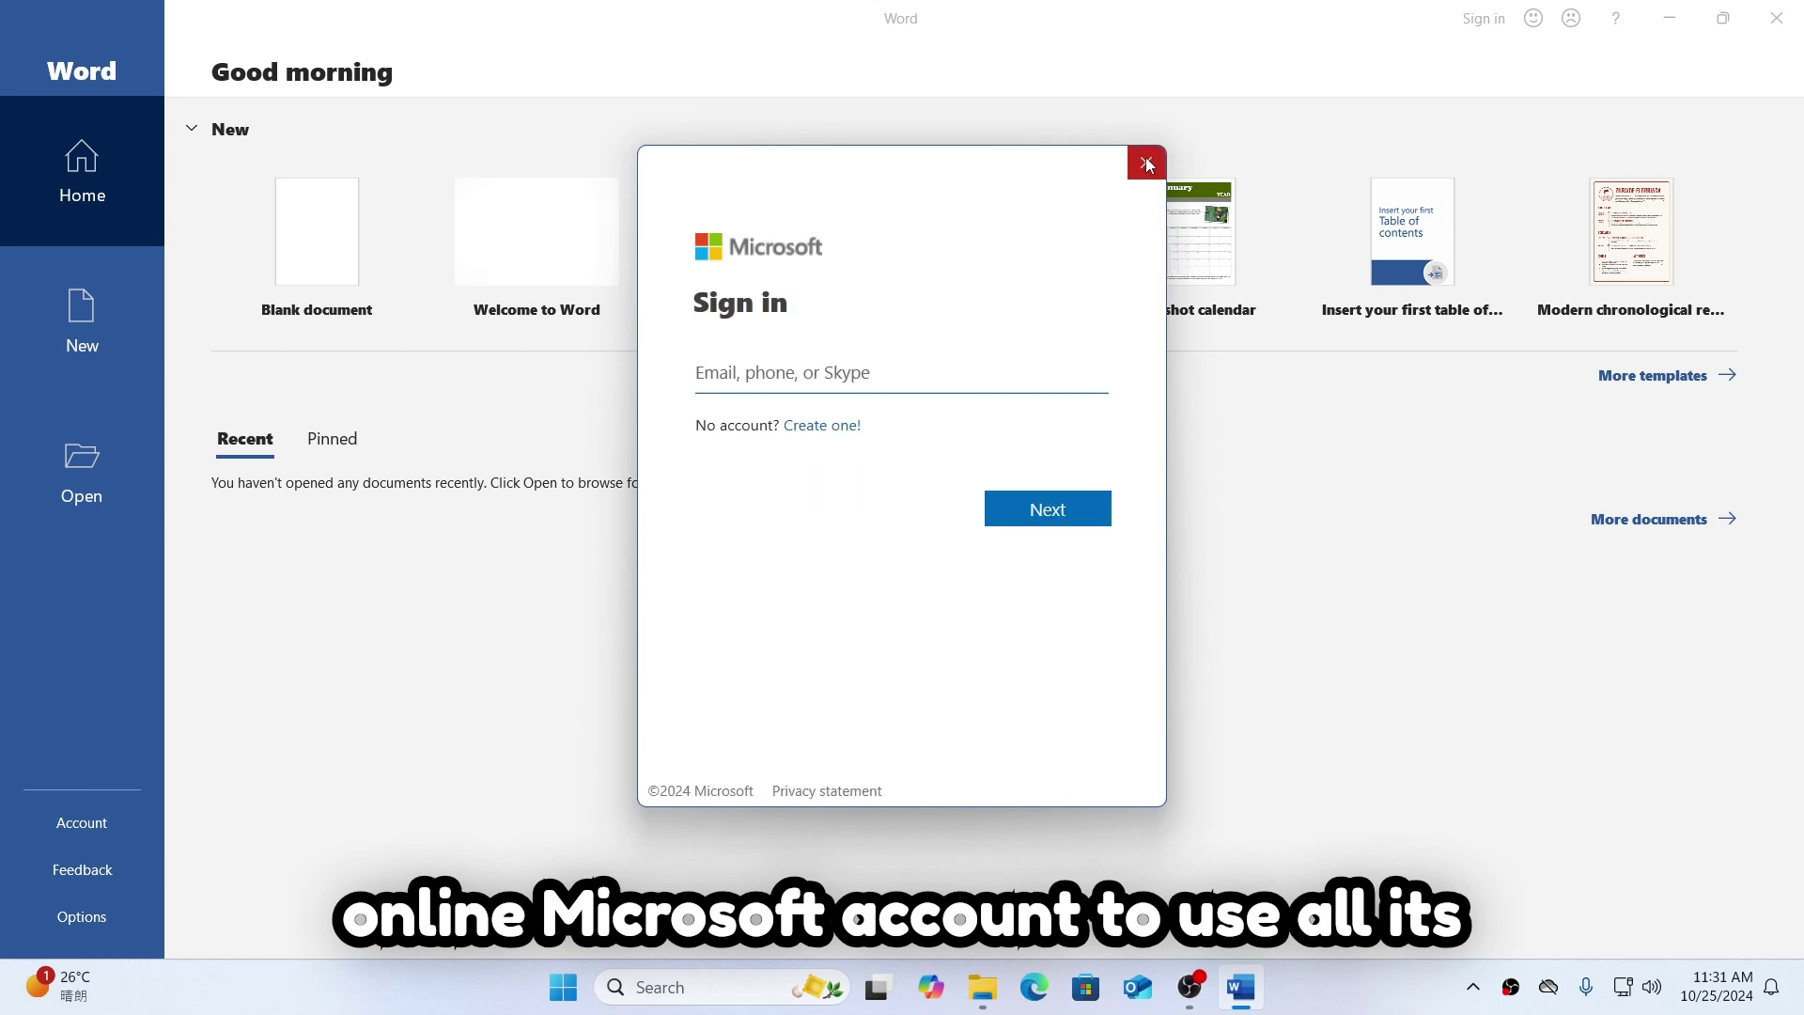
left_click(1141, 174)
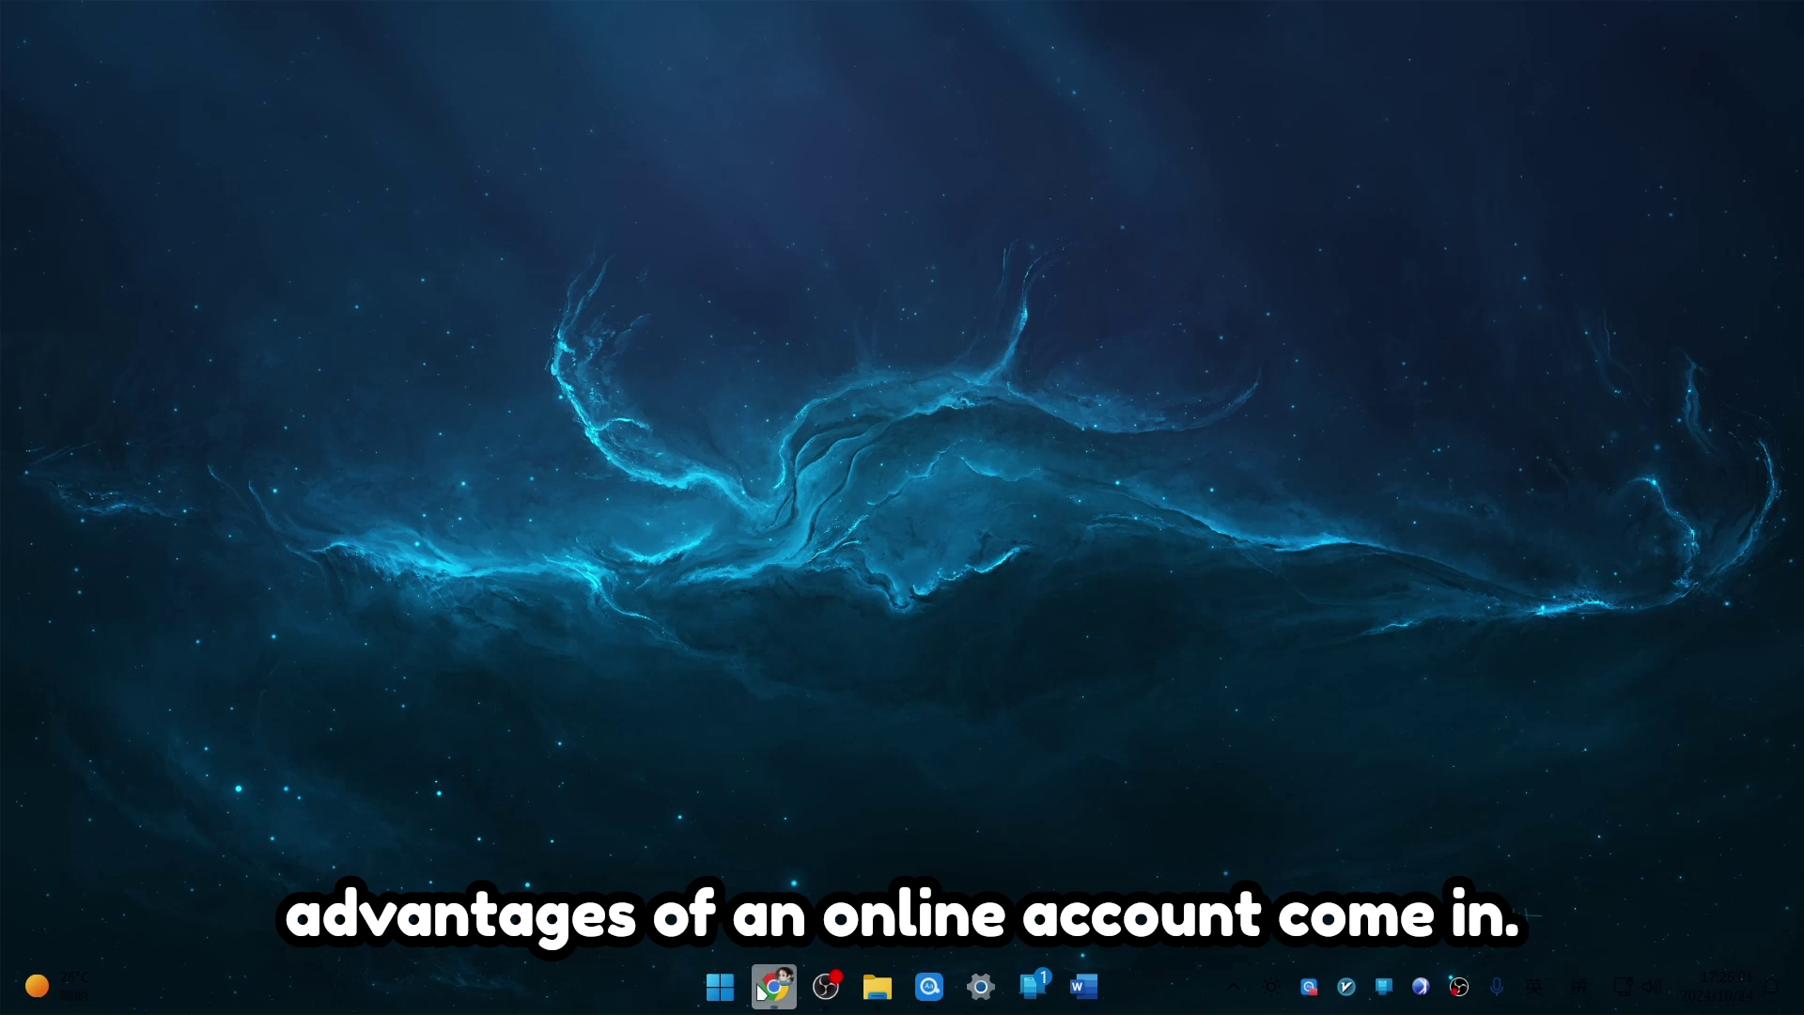
left_click(720, 987)
left_click(639, 900)
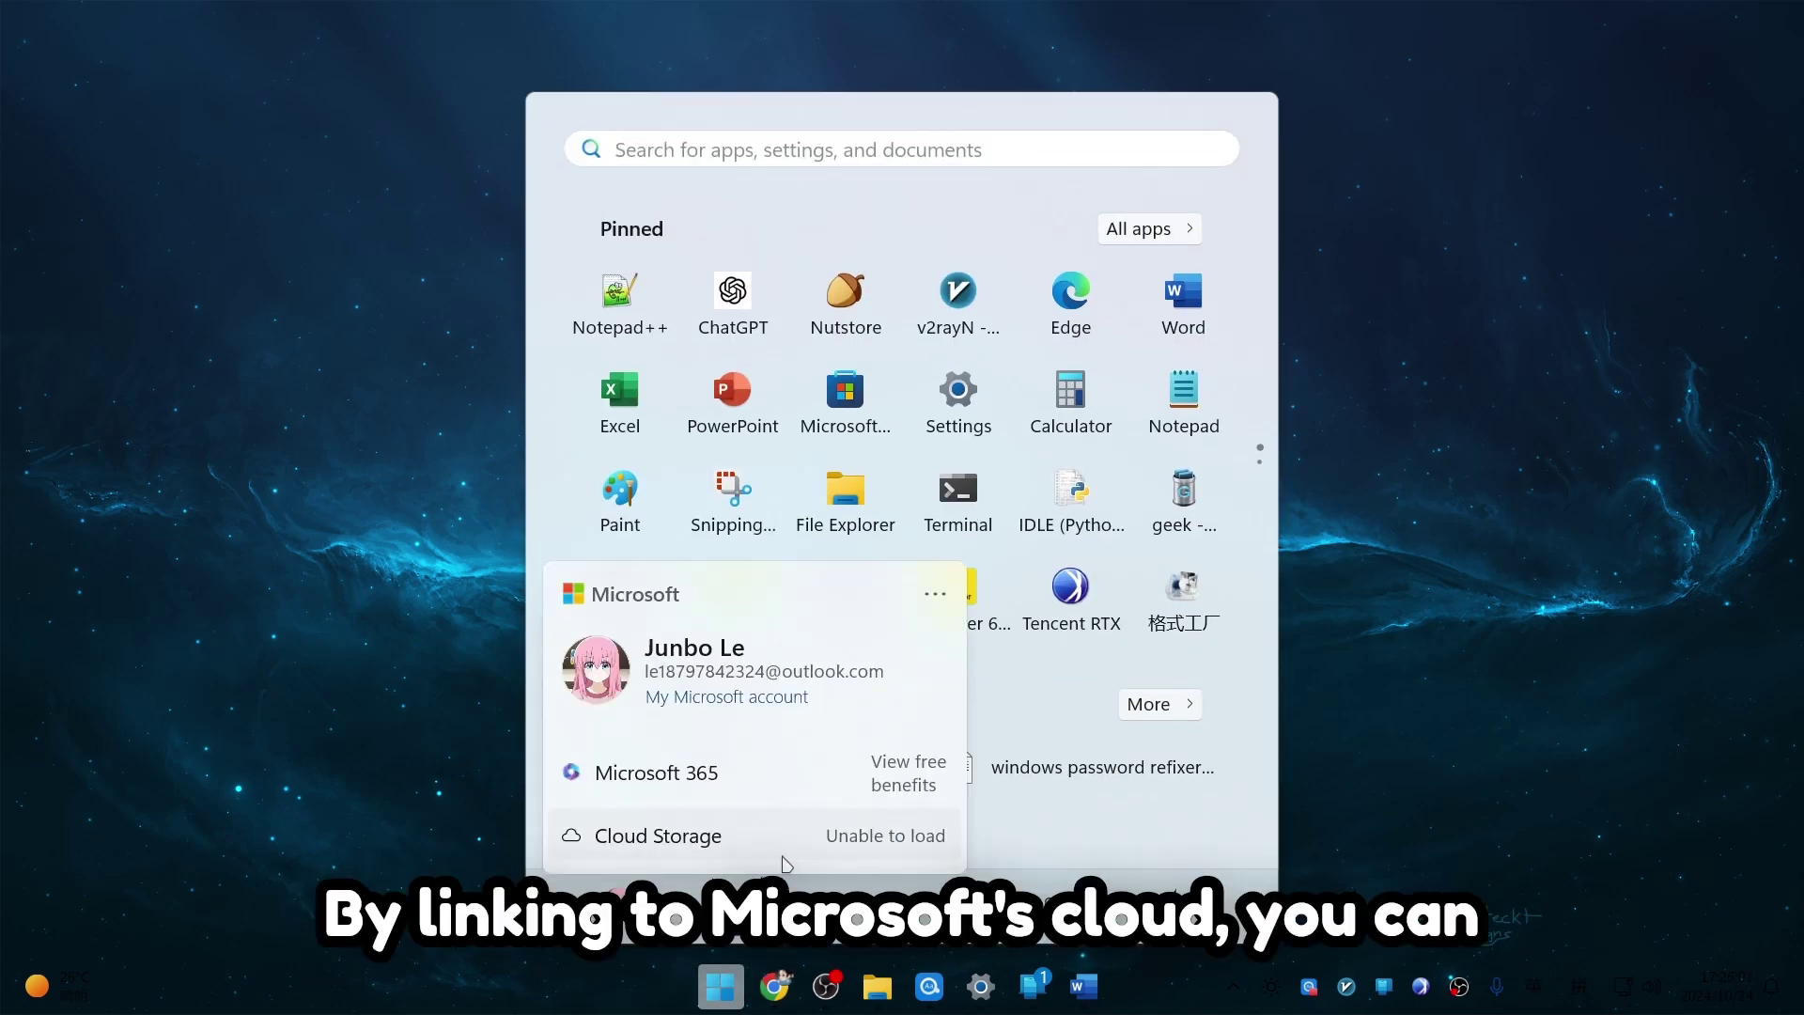
left_click(491, 714)
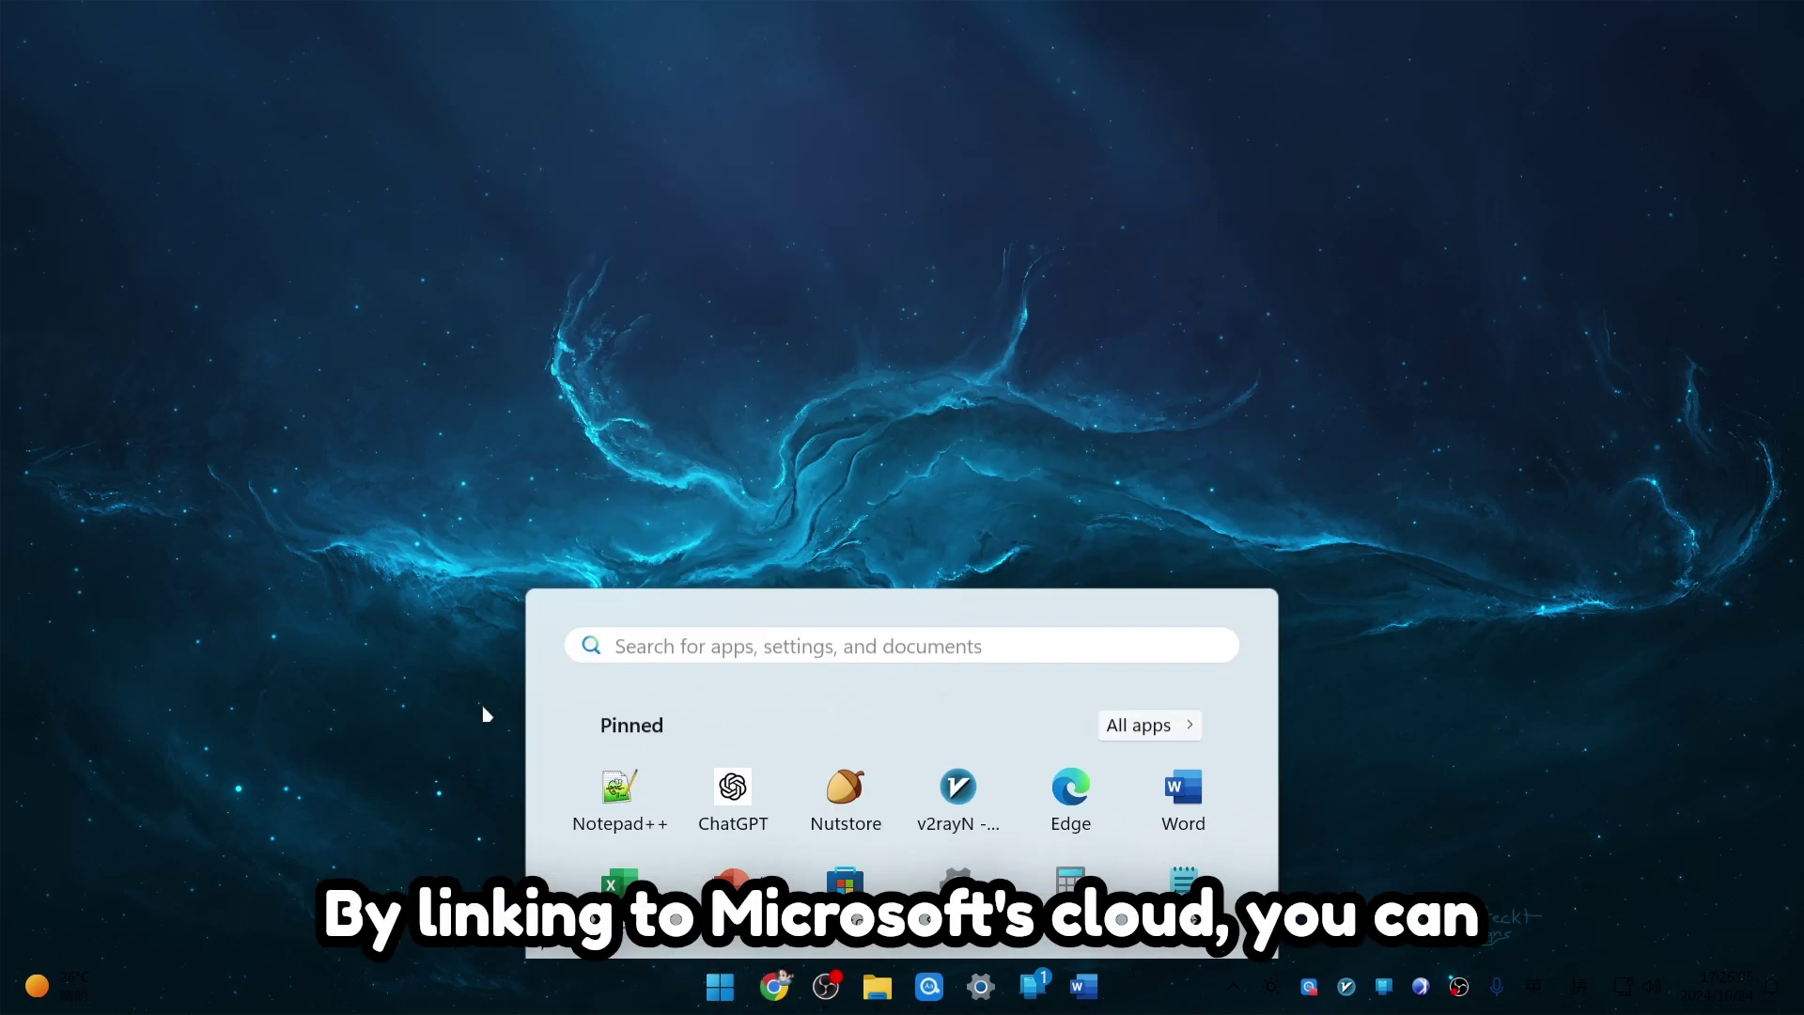
left_click(1105, 996)
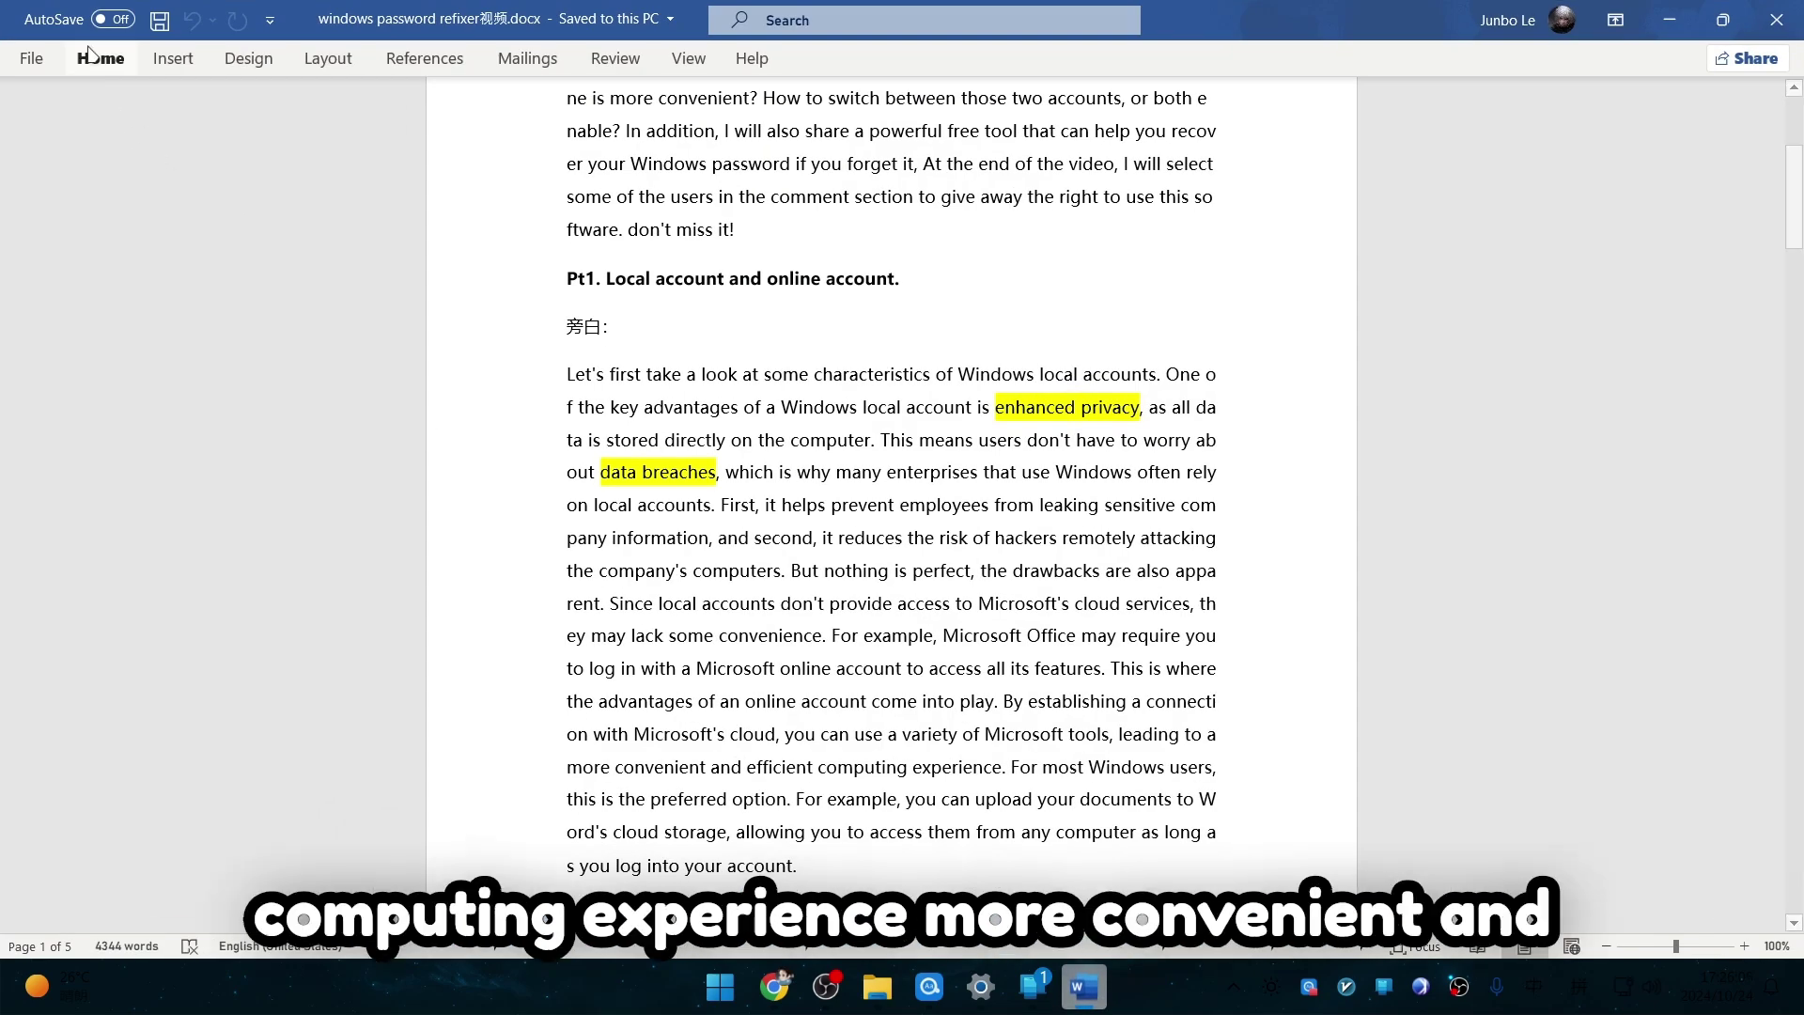
Step: From File > Share, choose Save to Cloud to reach the save location choices
left_click(37, 59)
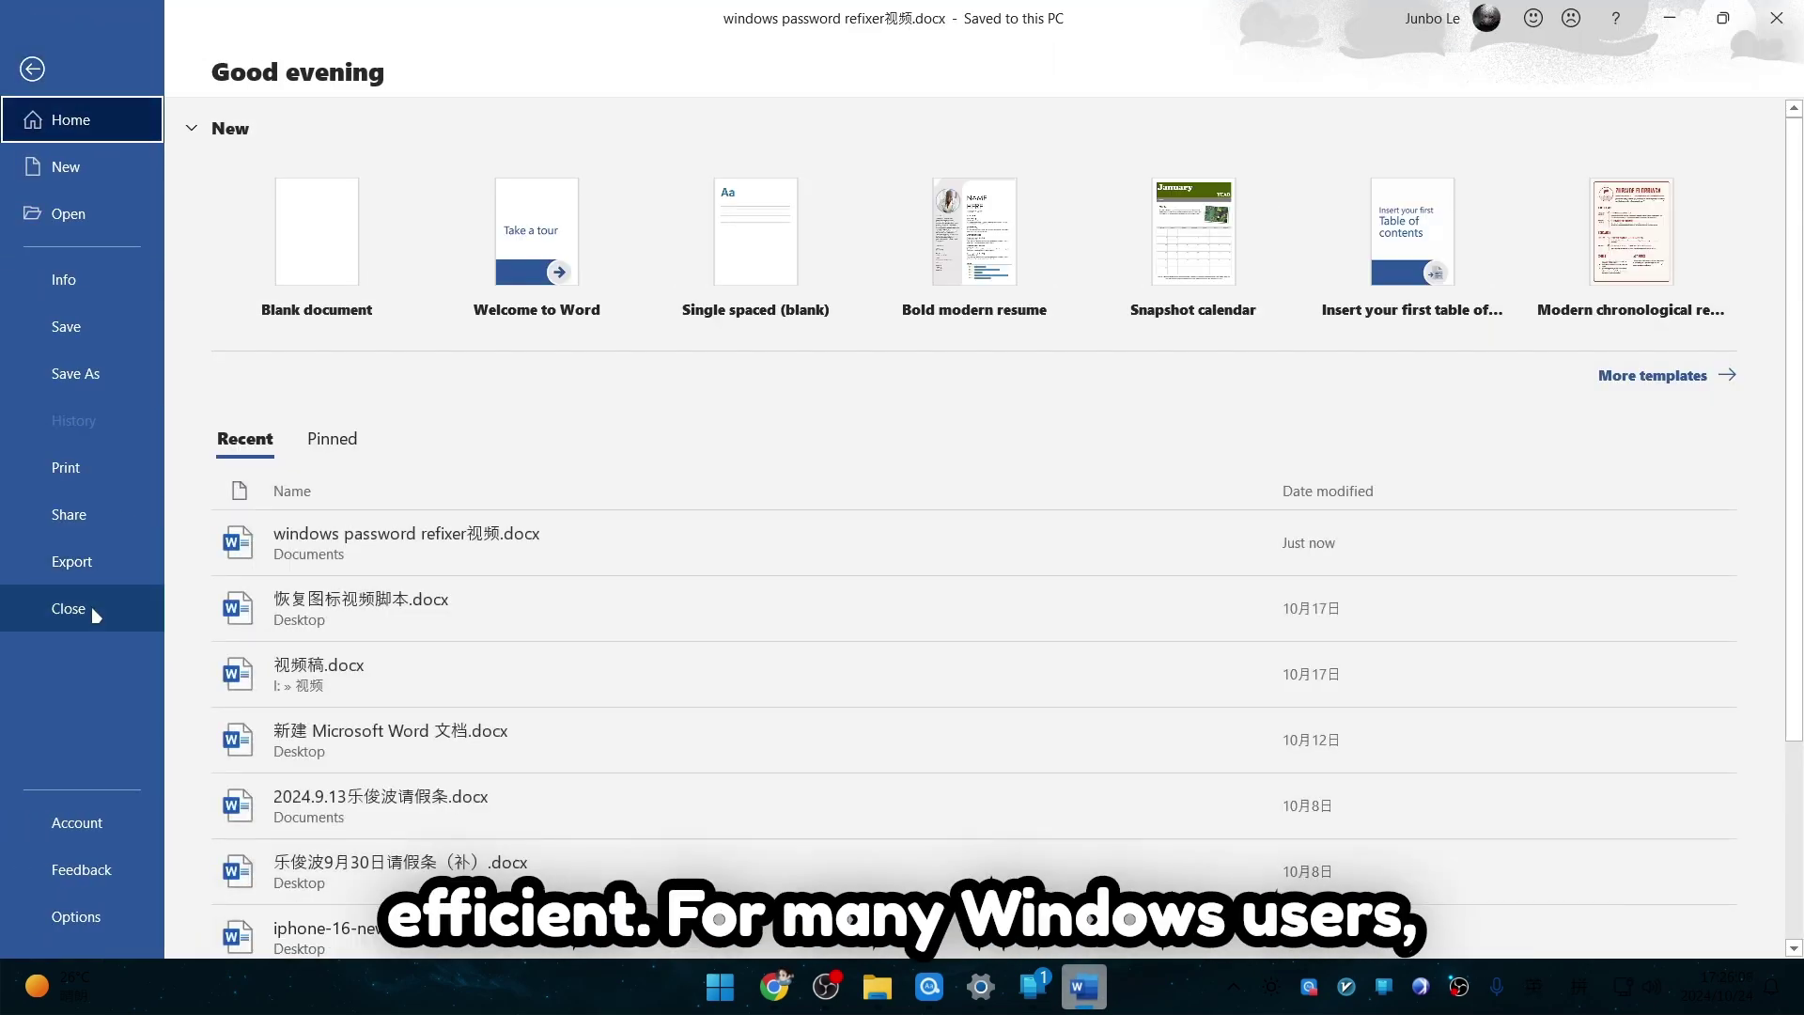
left_click(106, 521)
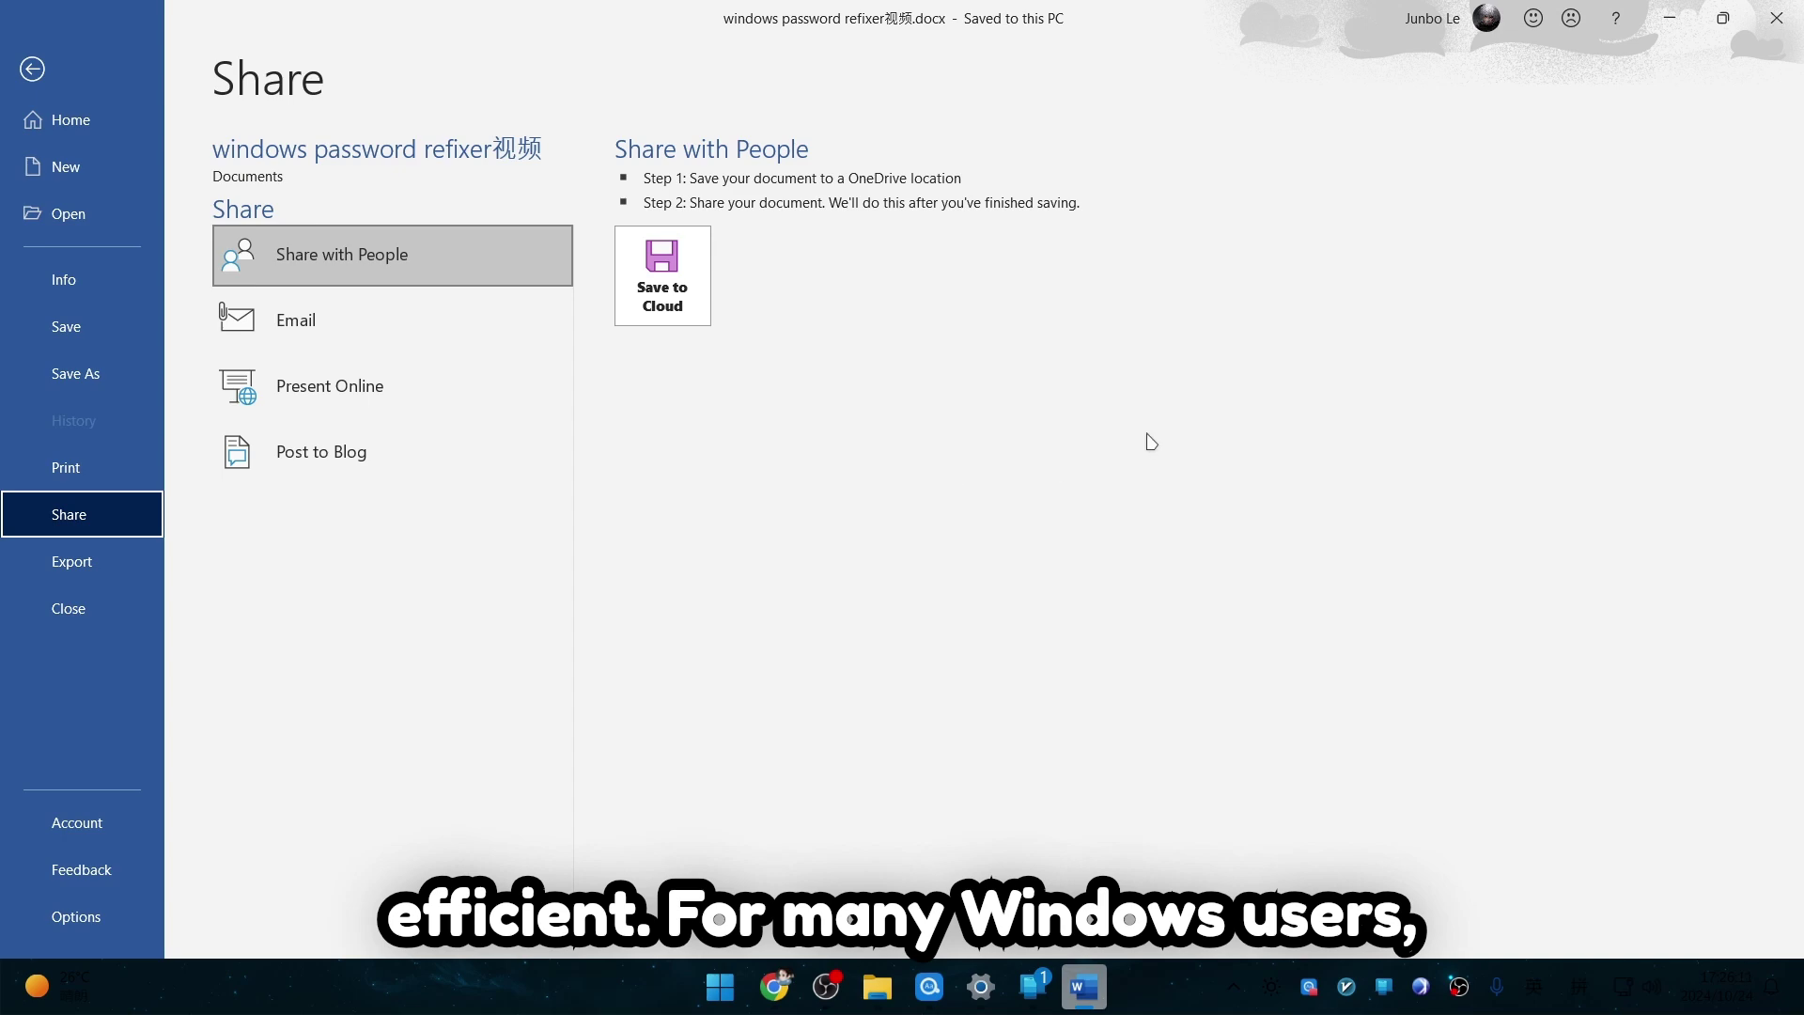
left_click(1458, 36)
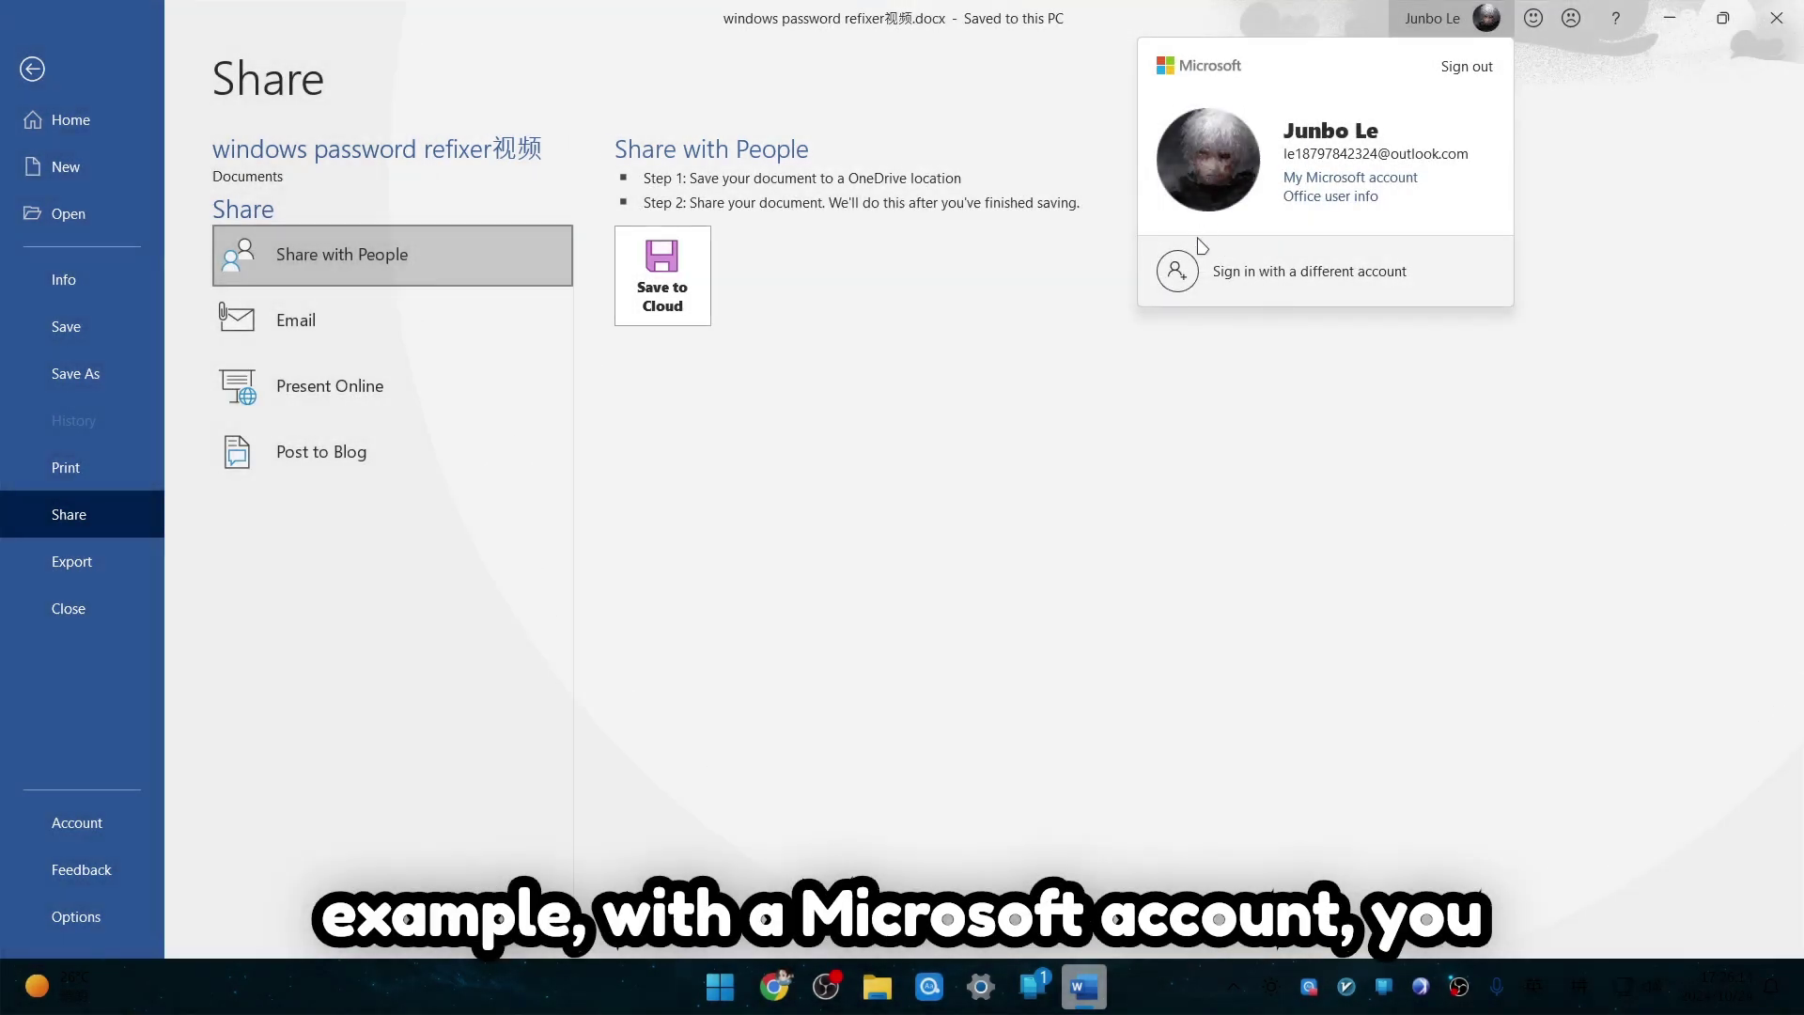
left_click(851, 403)
left_click(658, 301)
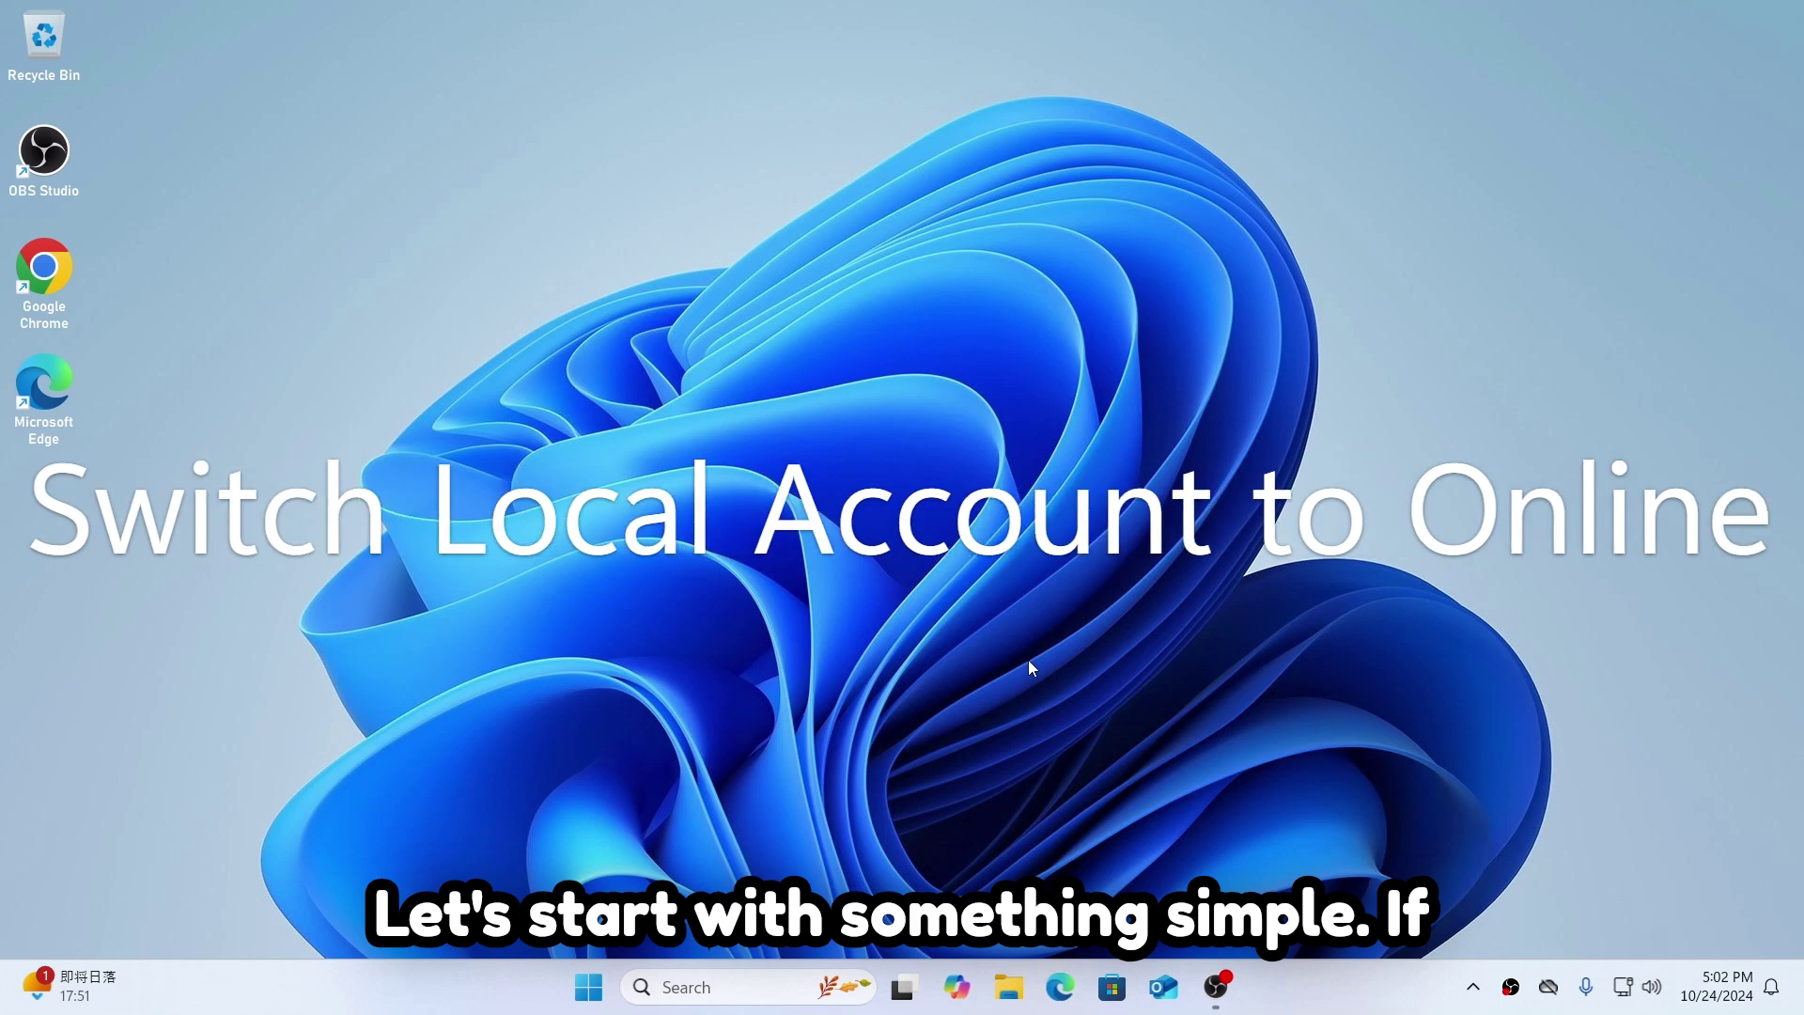
Step: Review the current local account details from the Start menu
key("super")
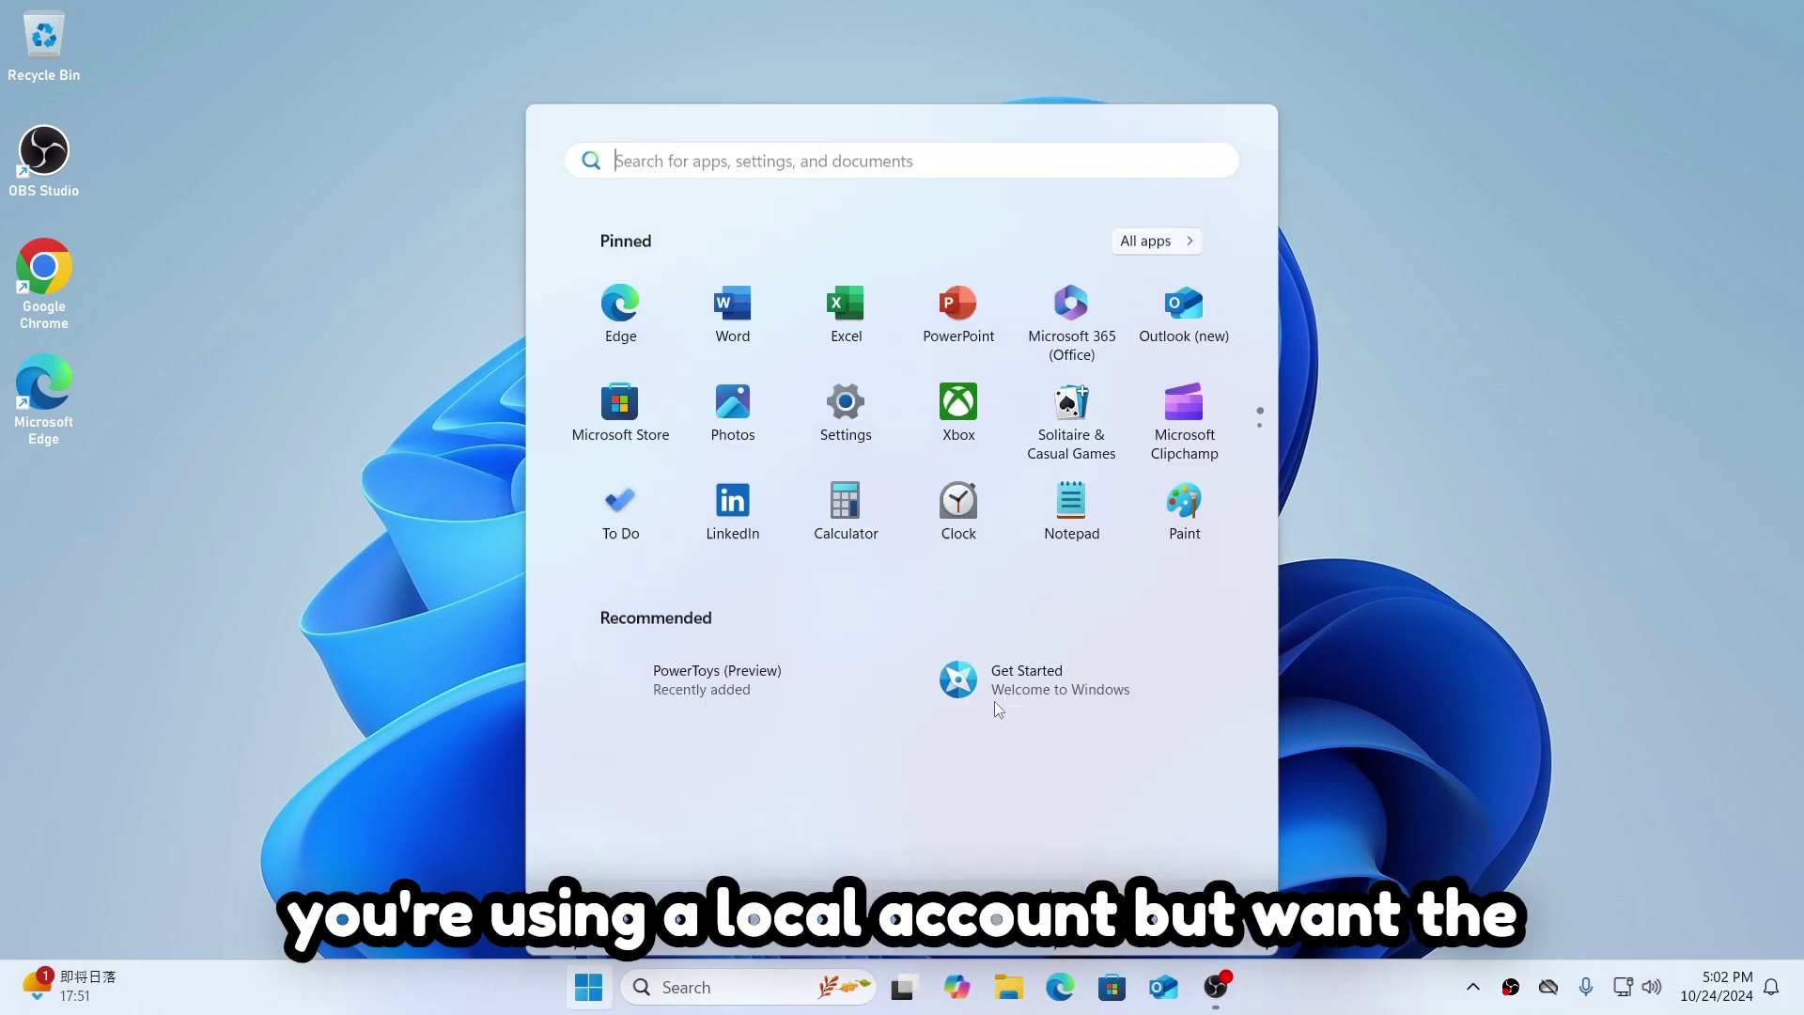
left_click(755, 886)
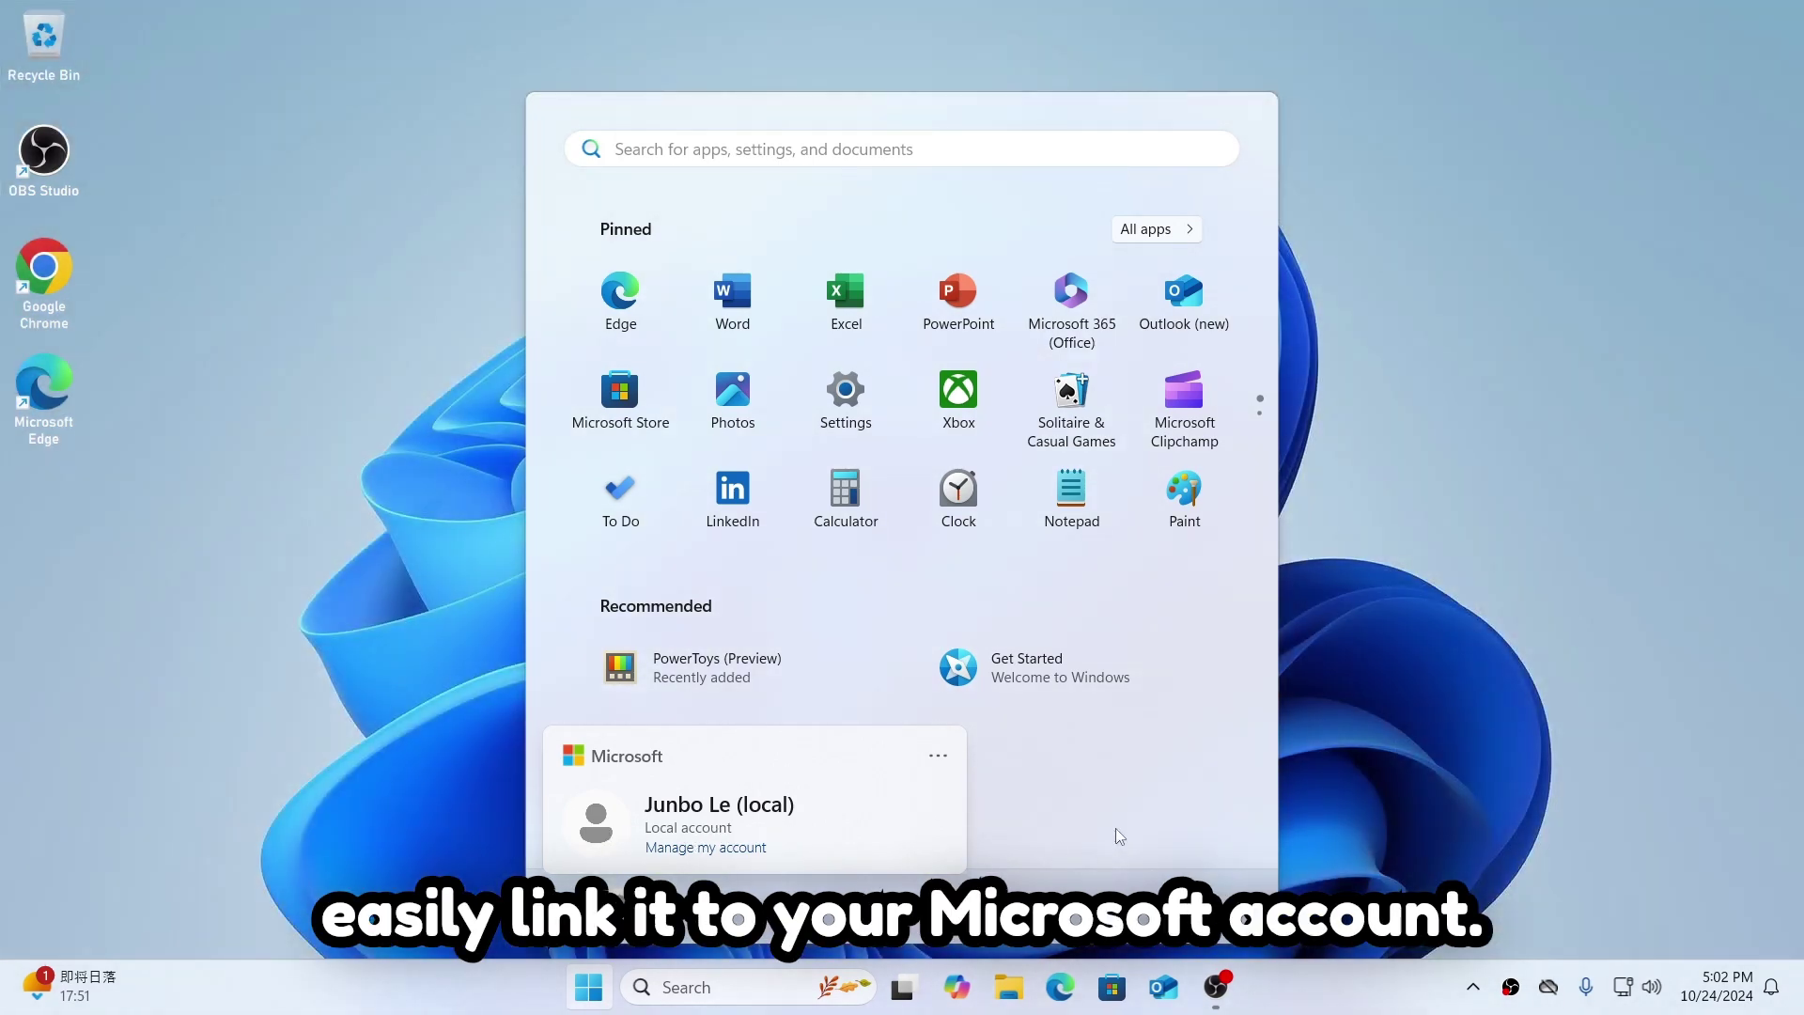
left_click(1442, 731)
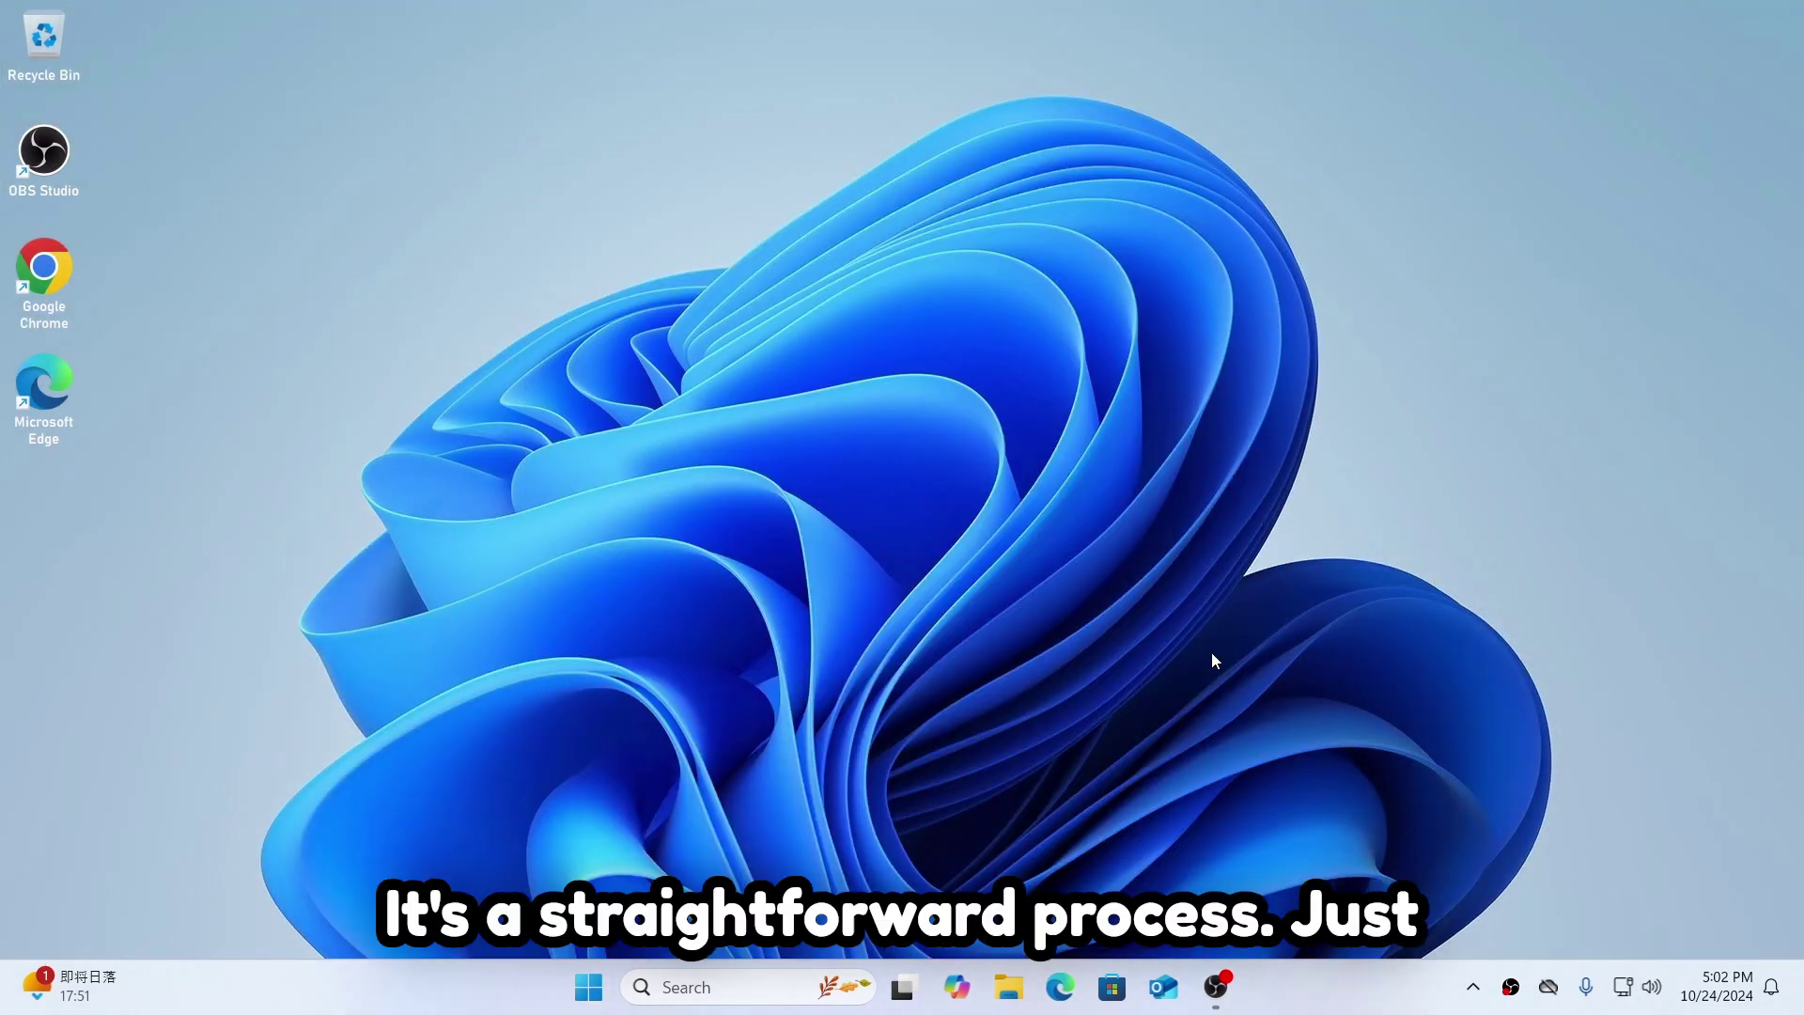
Step: In Settings > Accounts, sign in with a Microsoft account using a phone number and the verification code
key("super+i")
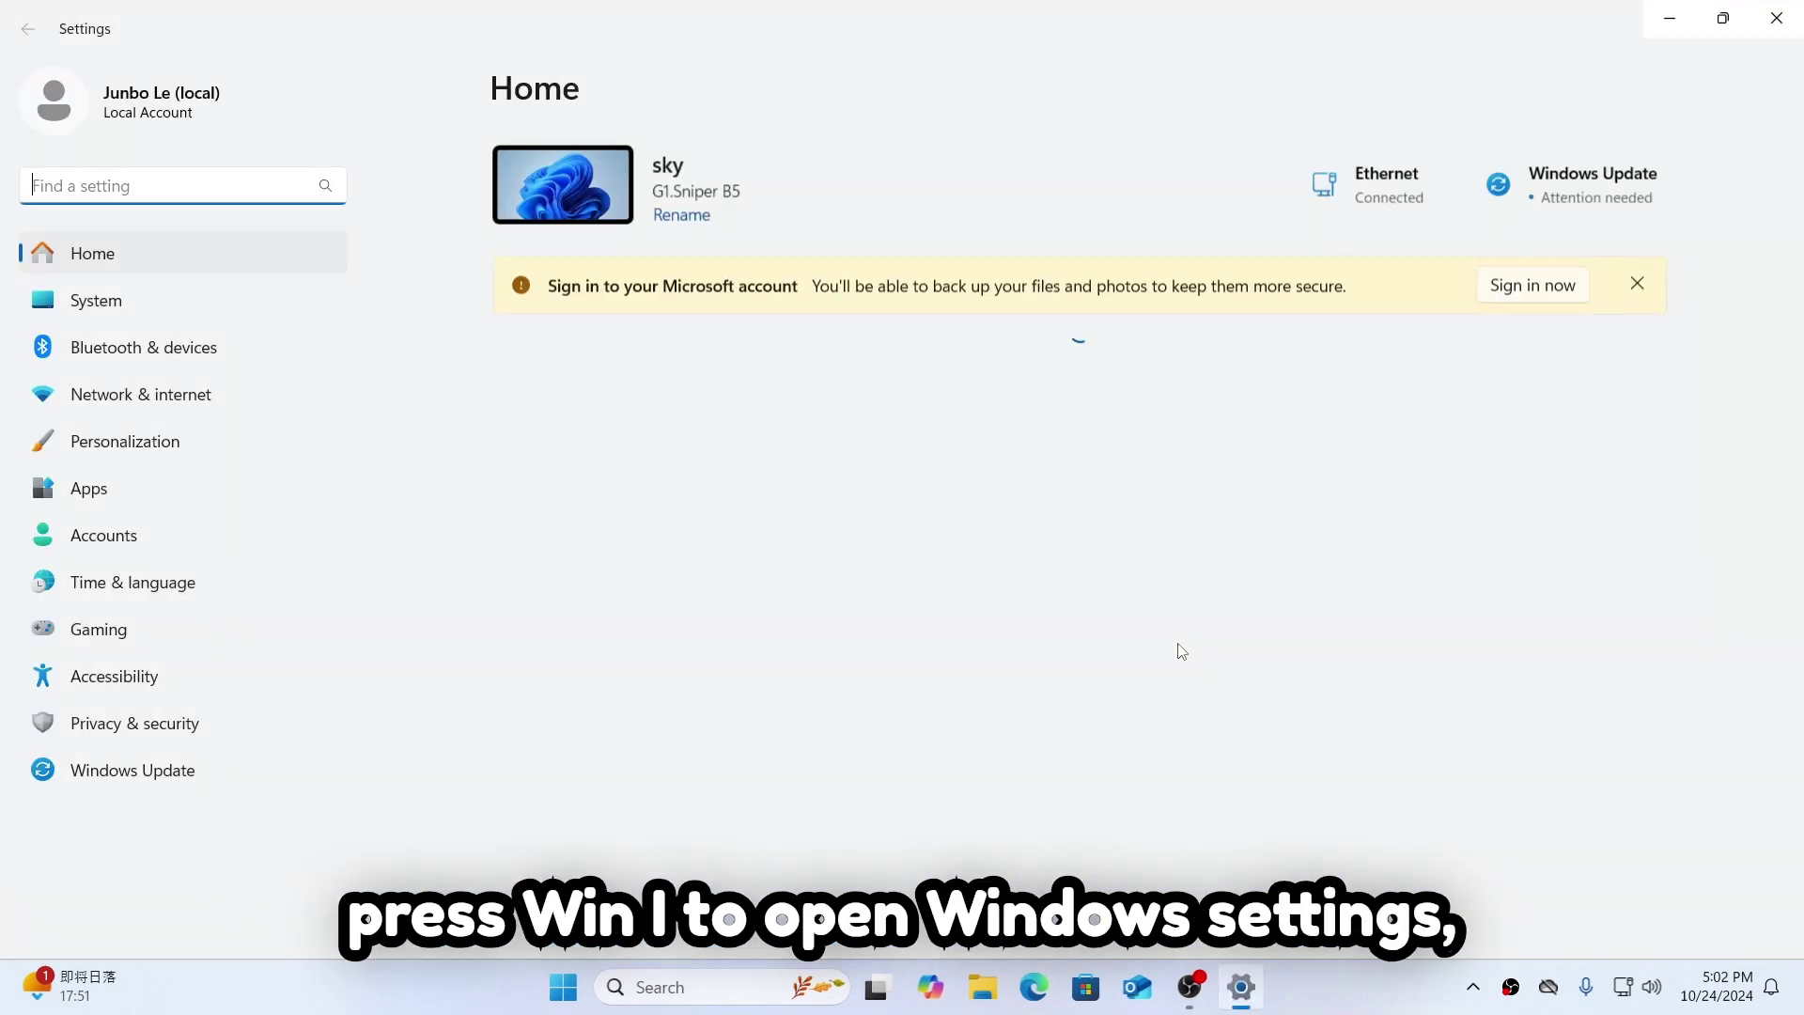
left_click(153, 118)
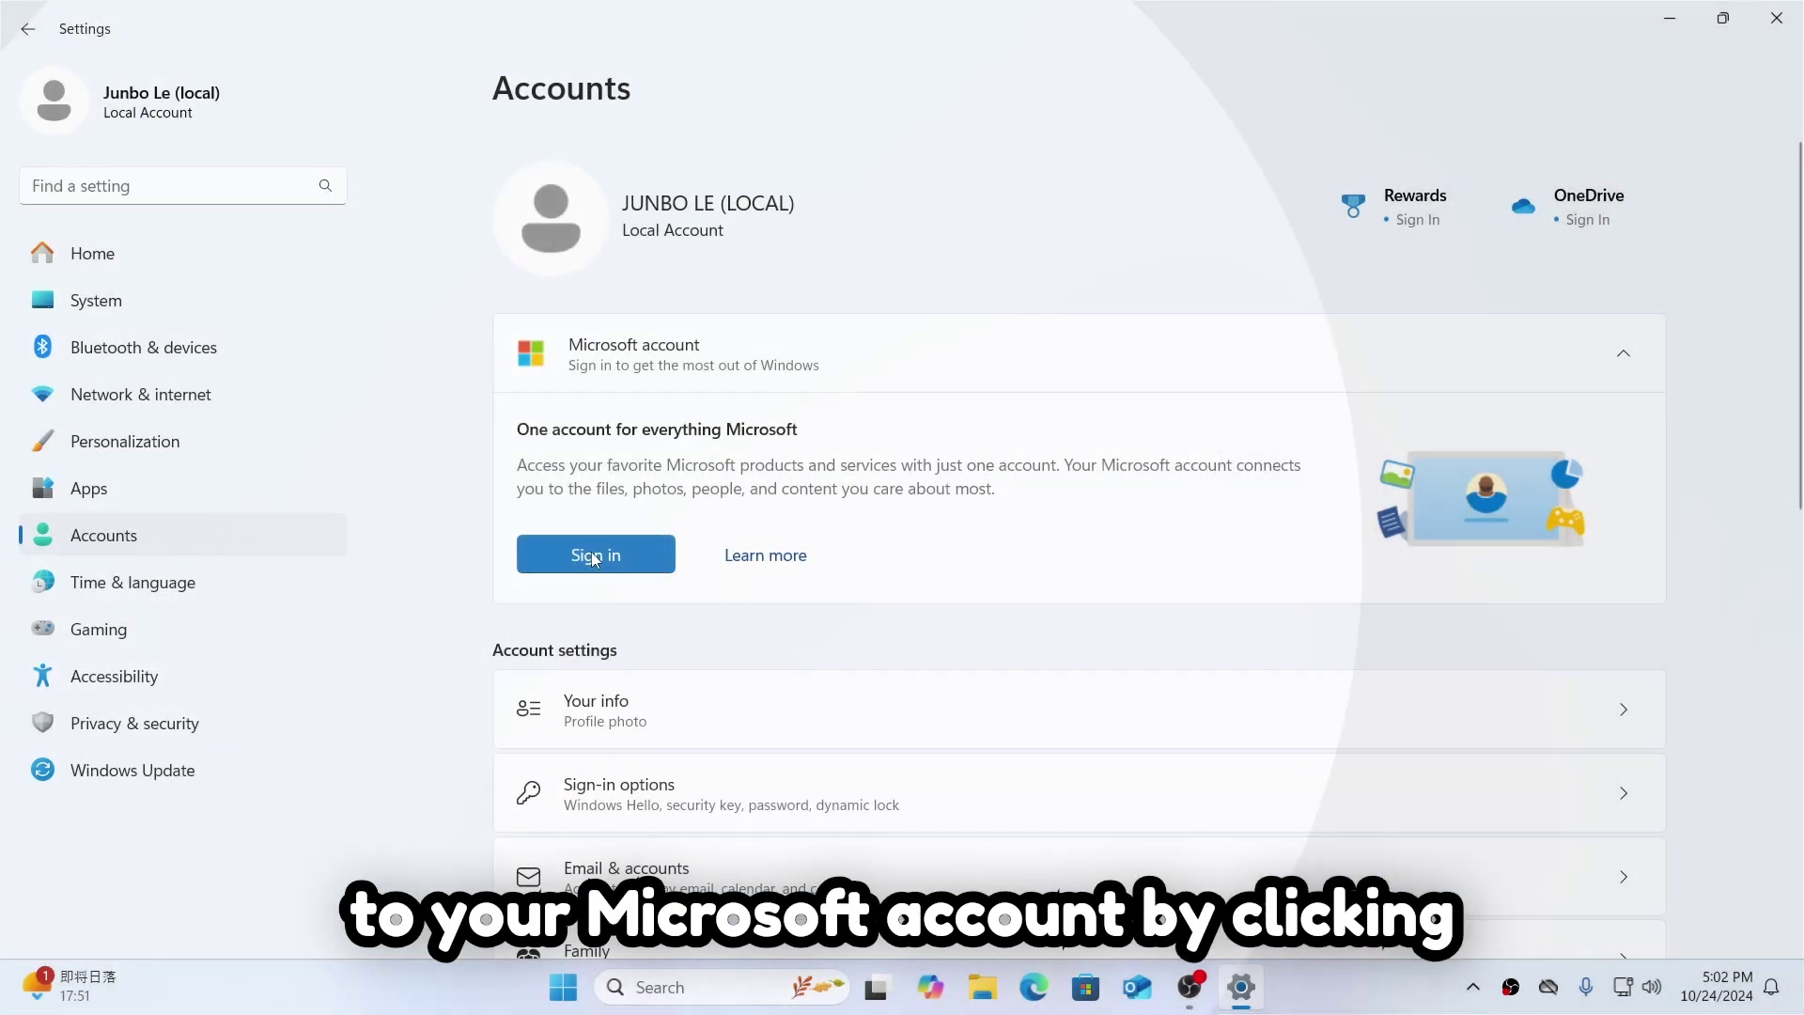
left_click(596, 554)
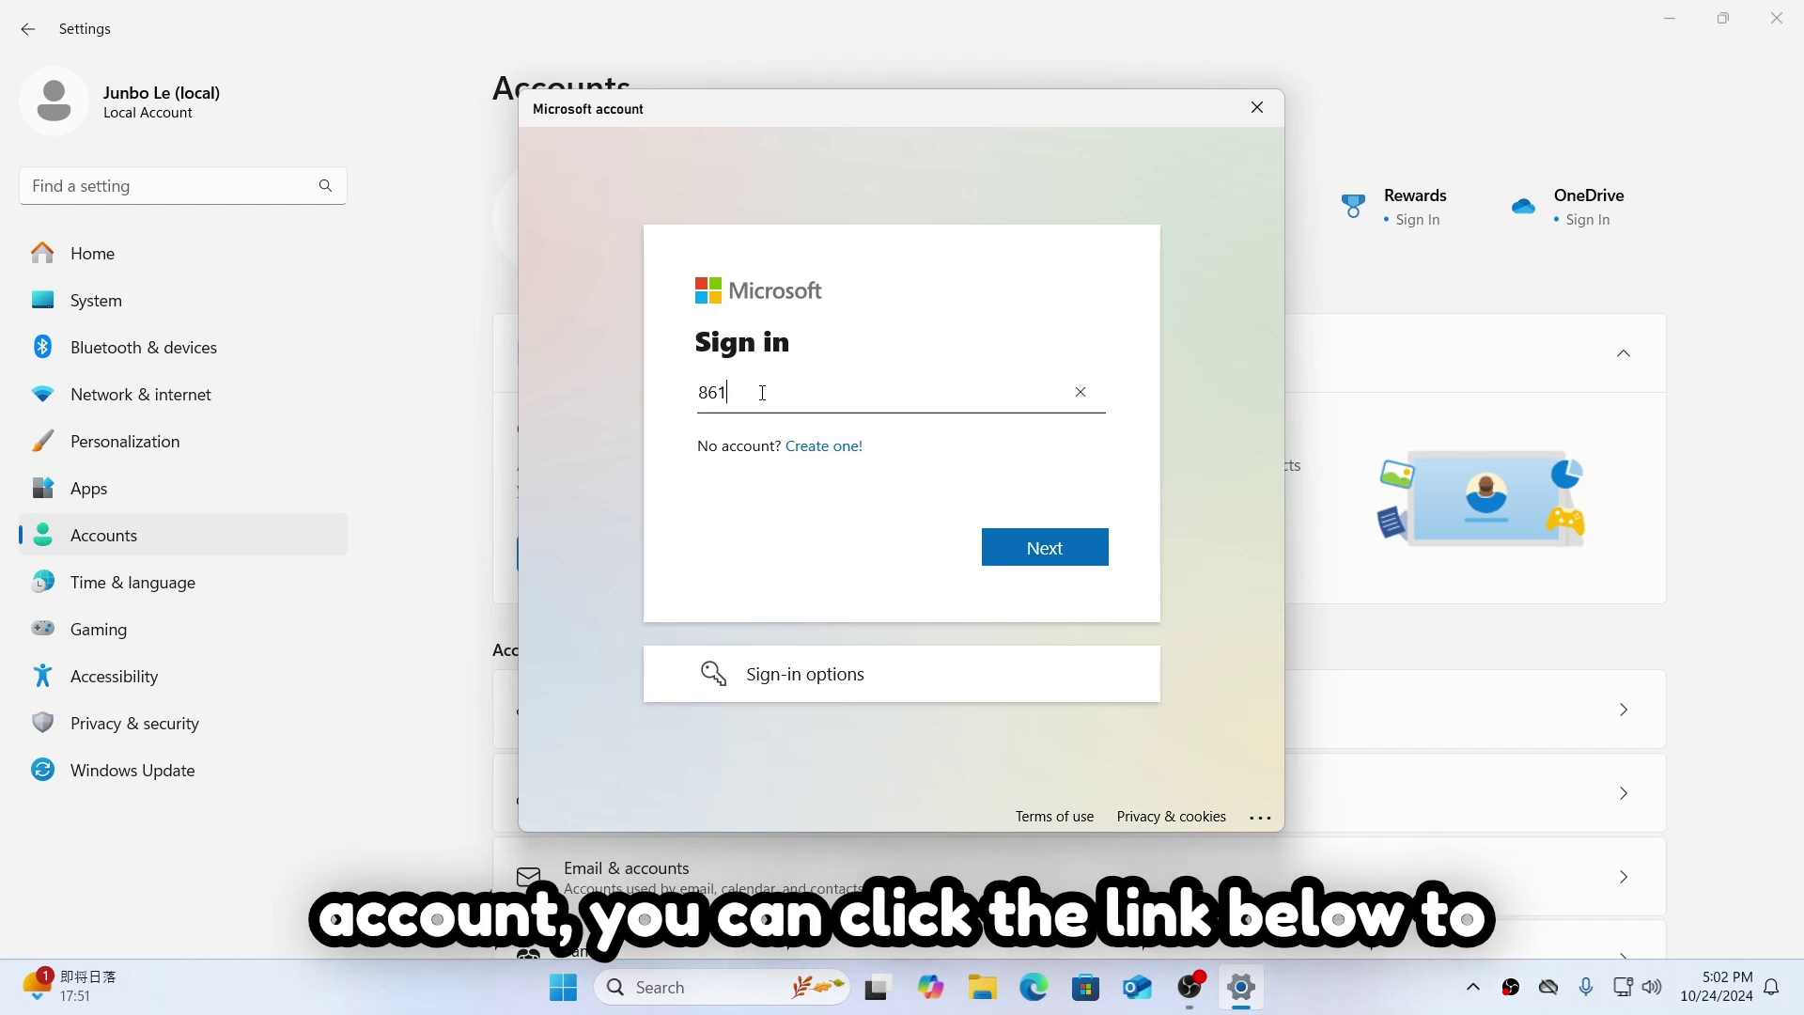
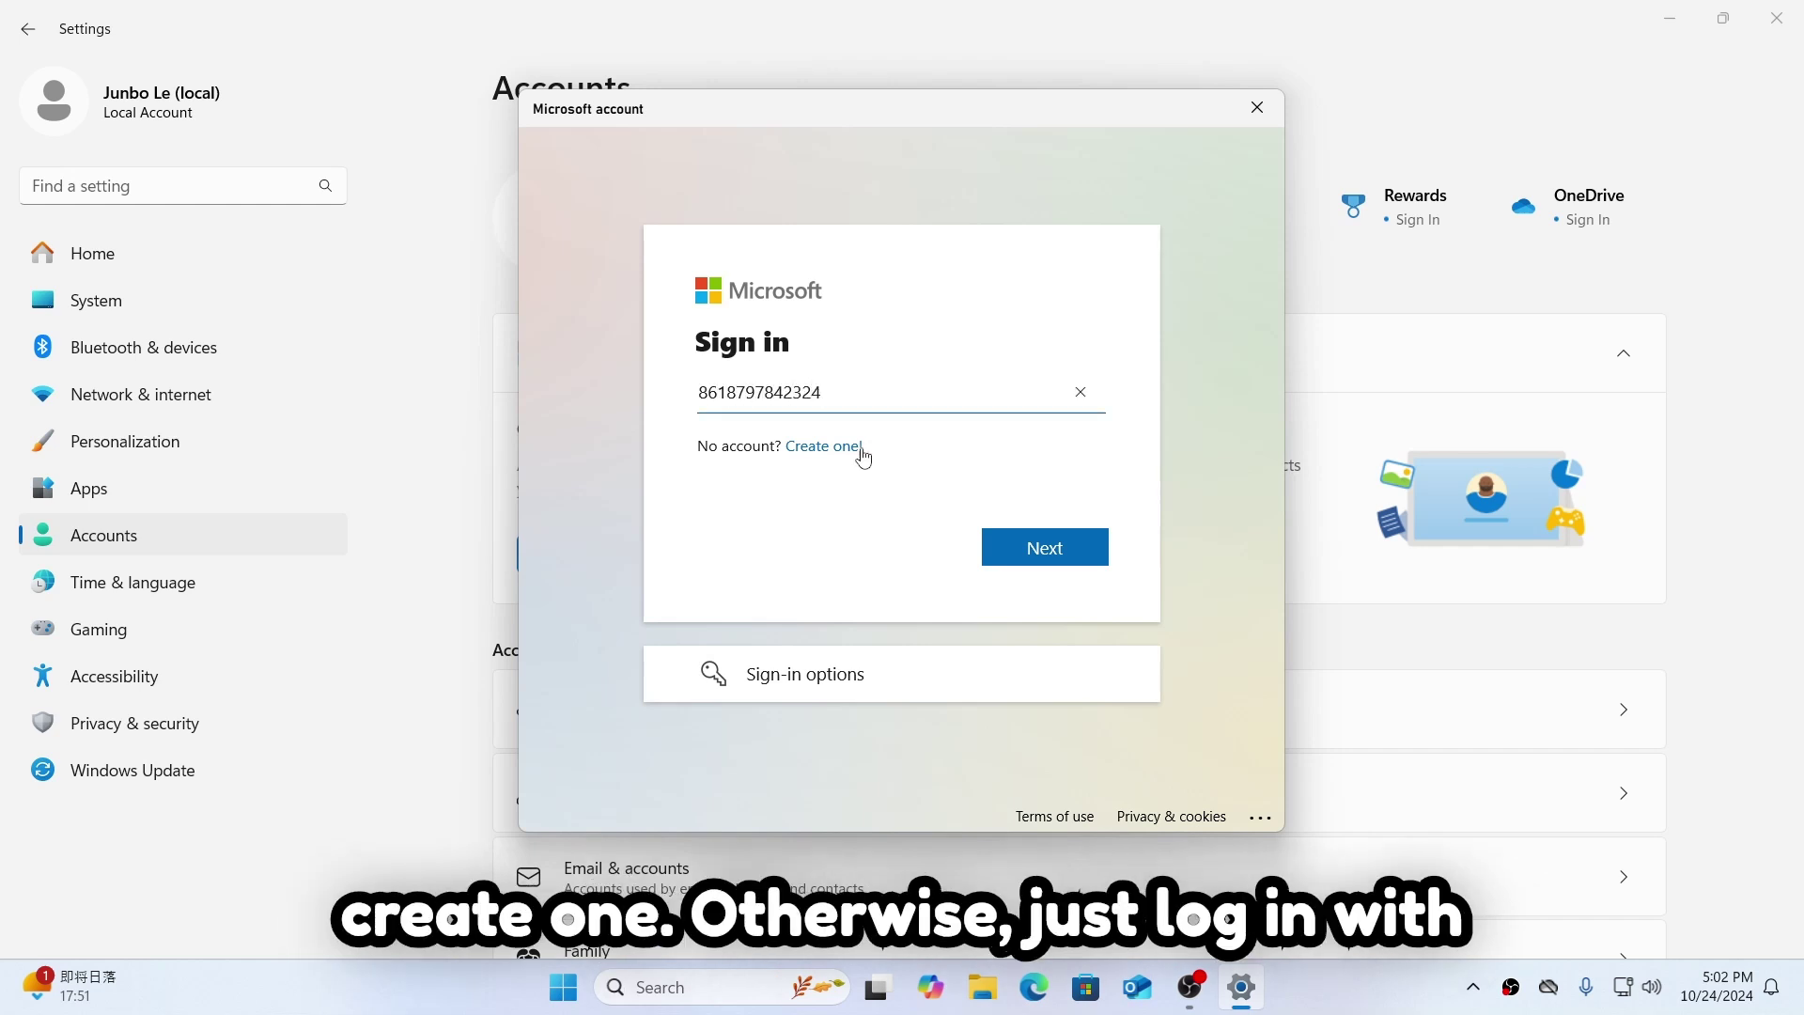
left_click(1047, 549)
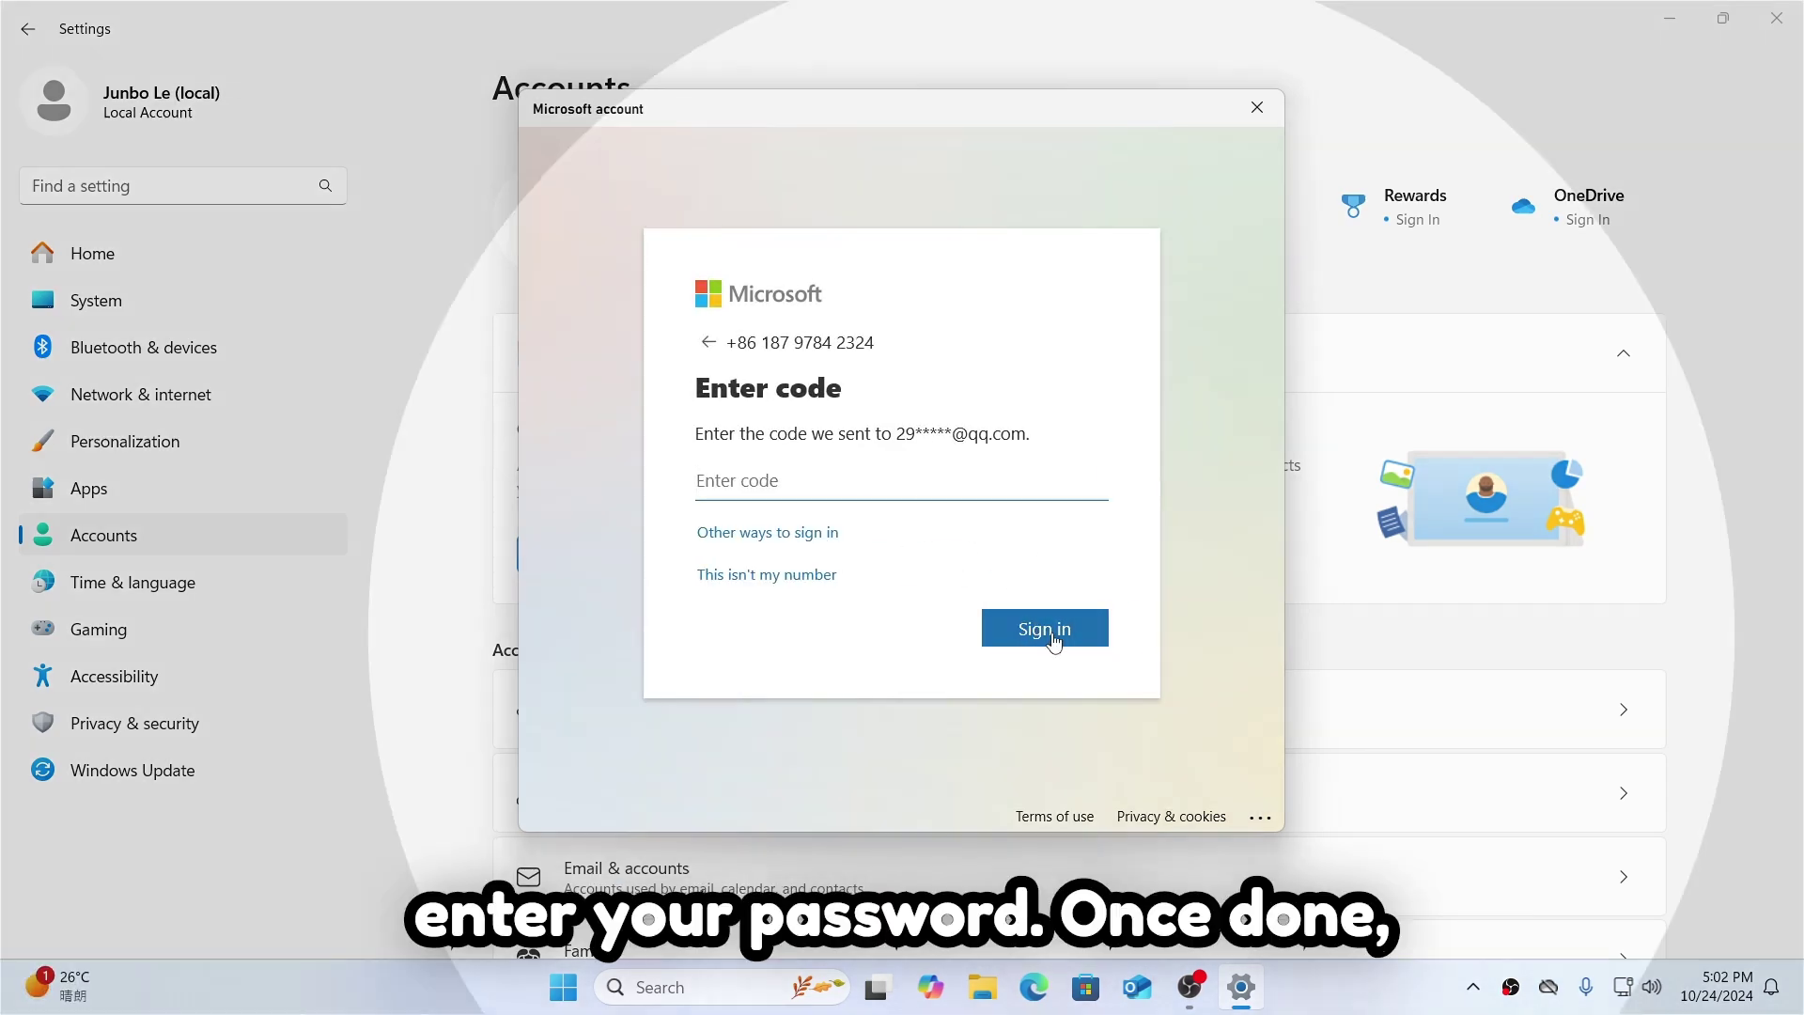
left_click(1068, 636)
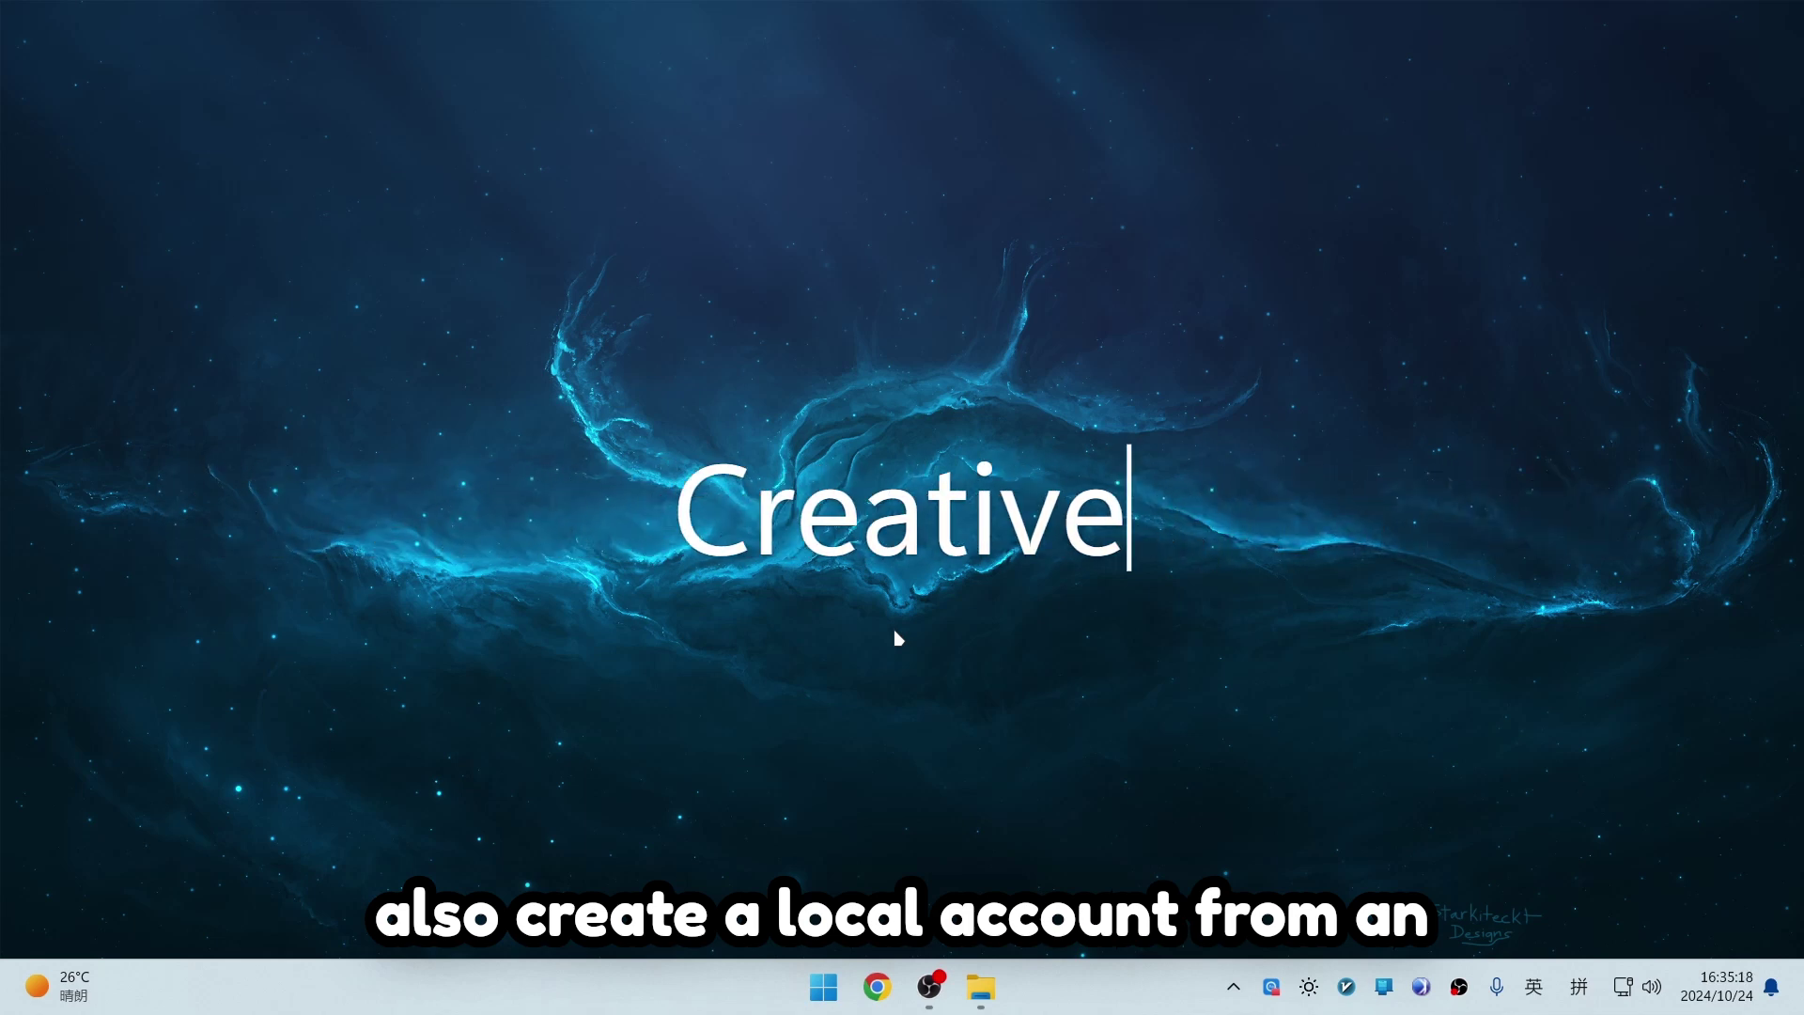
Step: Go to Accounts > Other users in Settings
key("super+i")
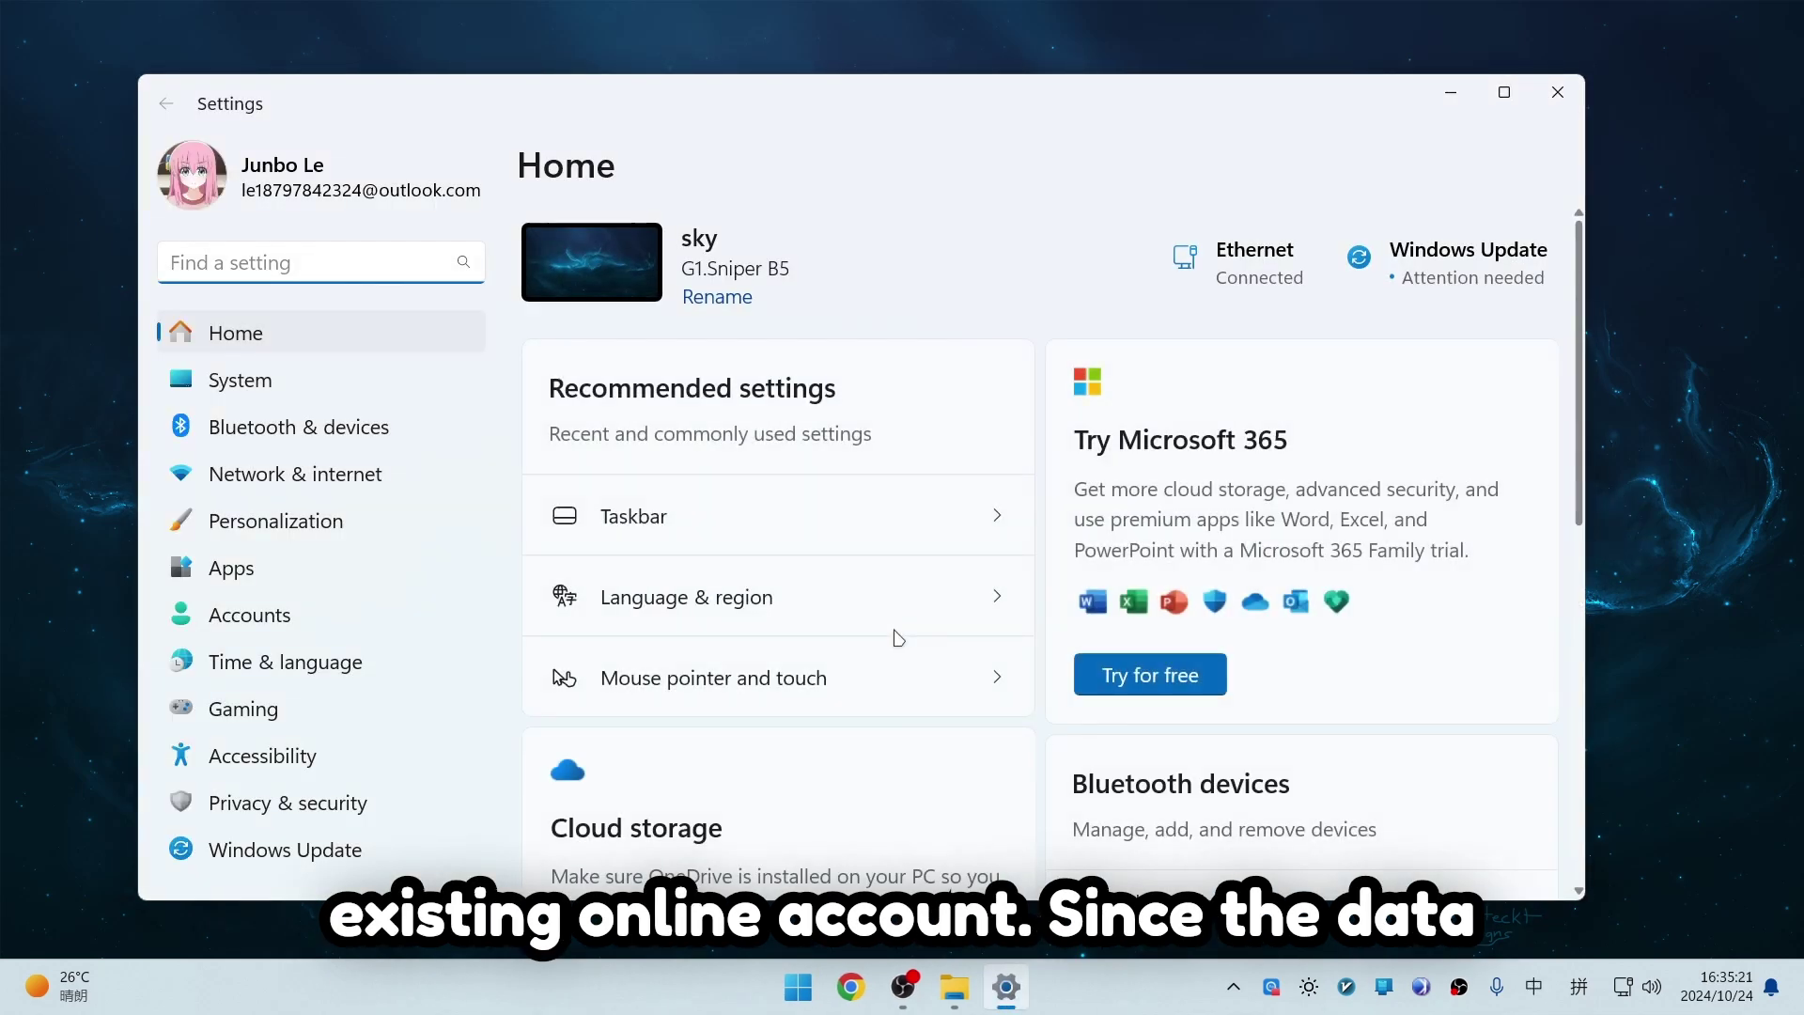
left_click(278, 194)
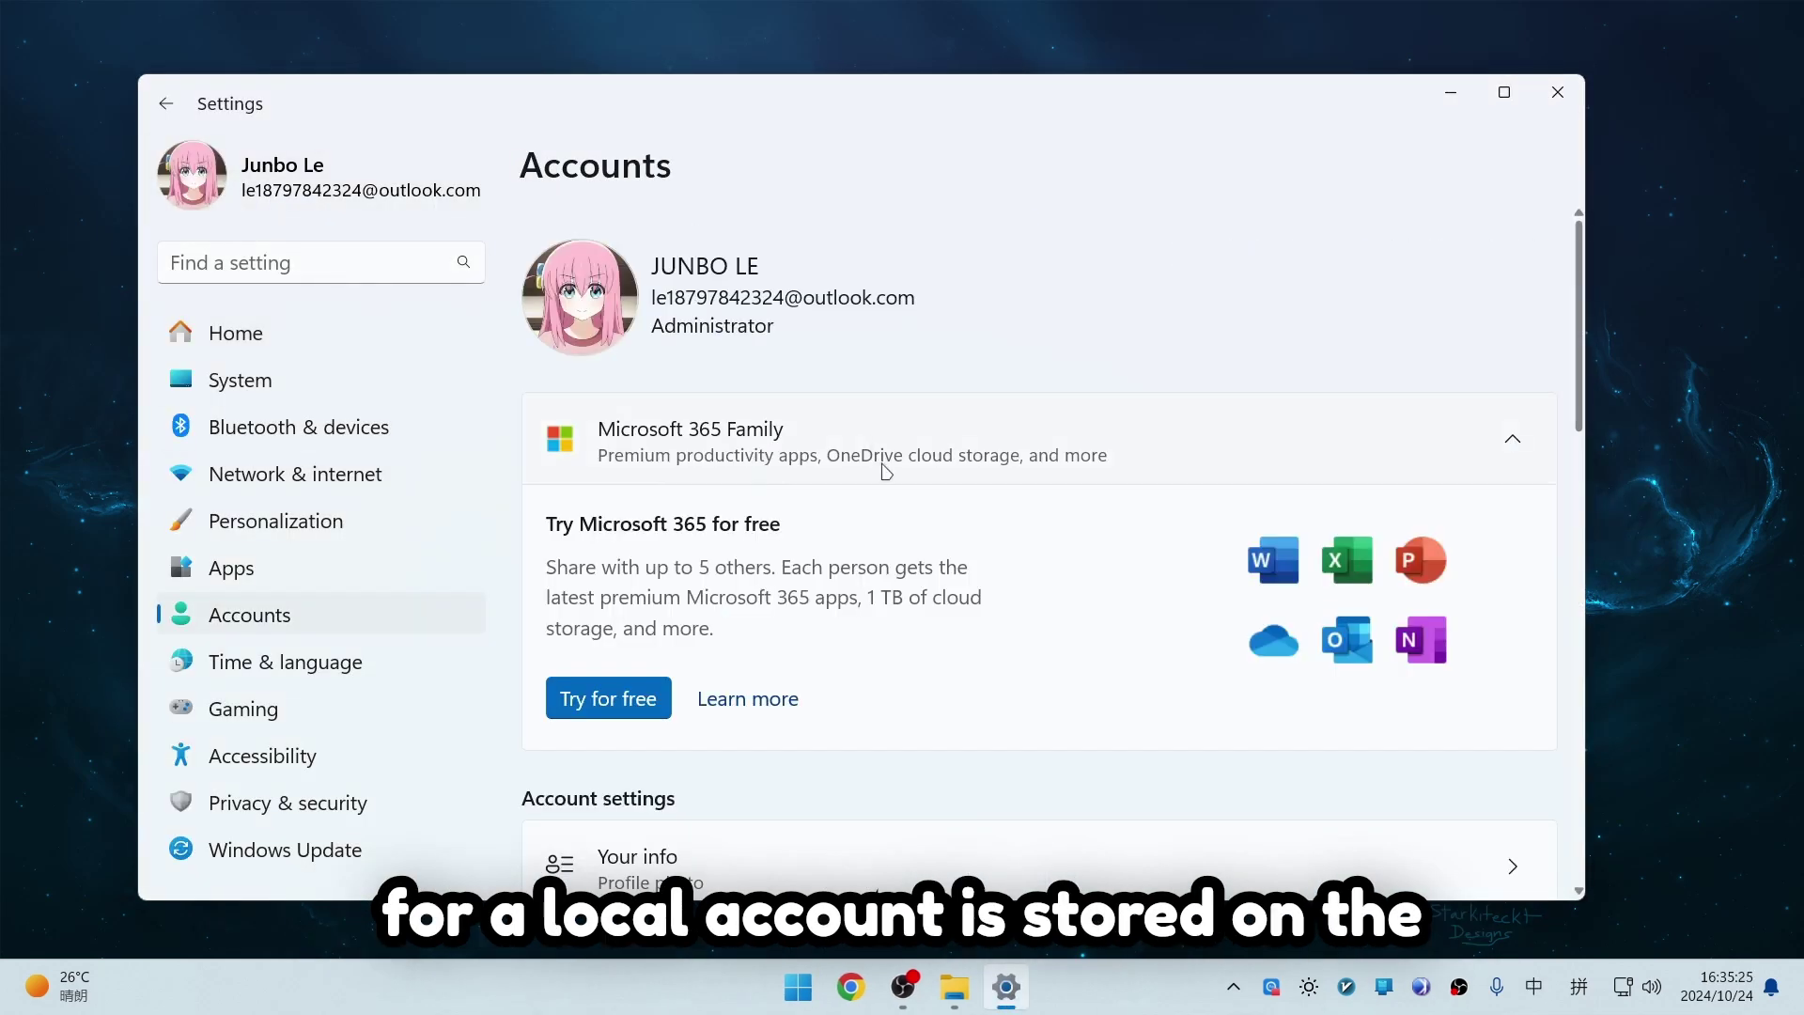
scroll(884, 470, "down", 6)
scroll(884, 469, "down", 4)
scroll(802, 391, "up", 2)
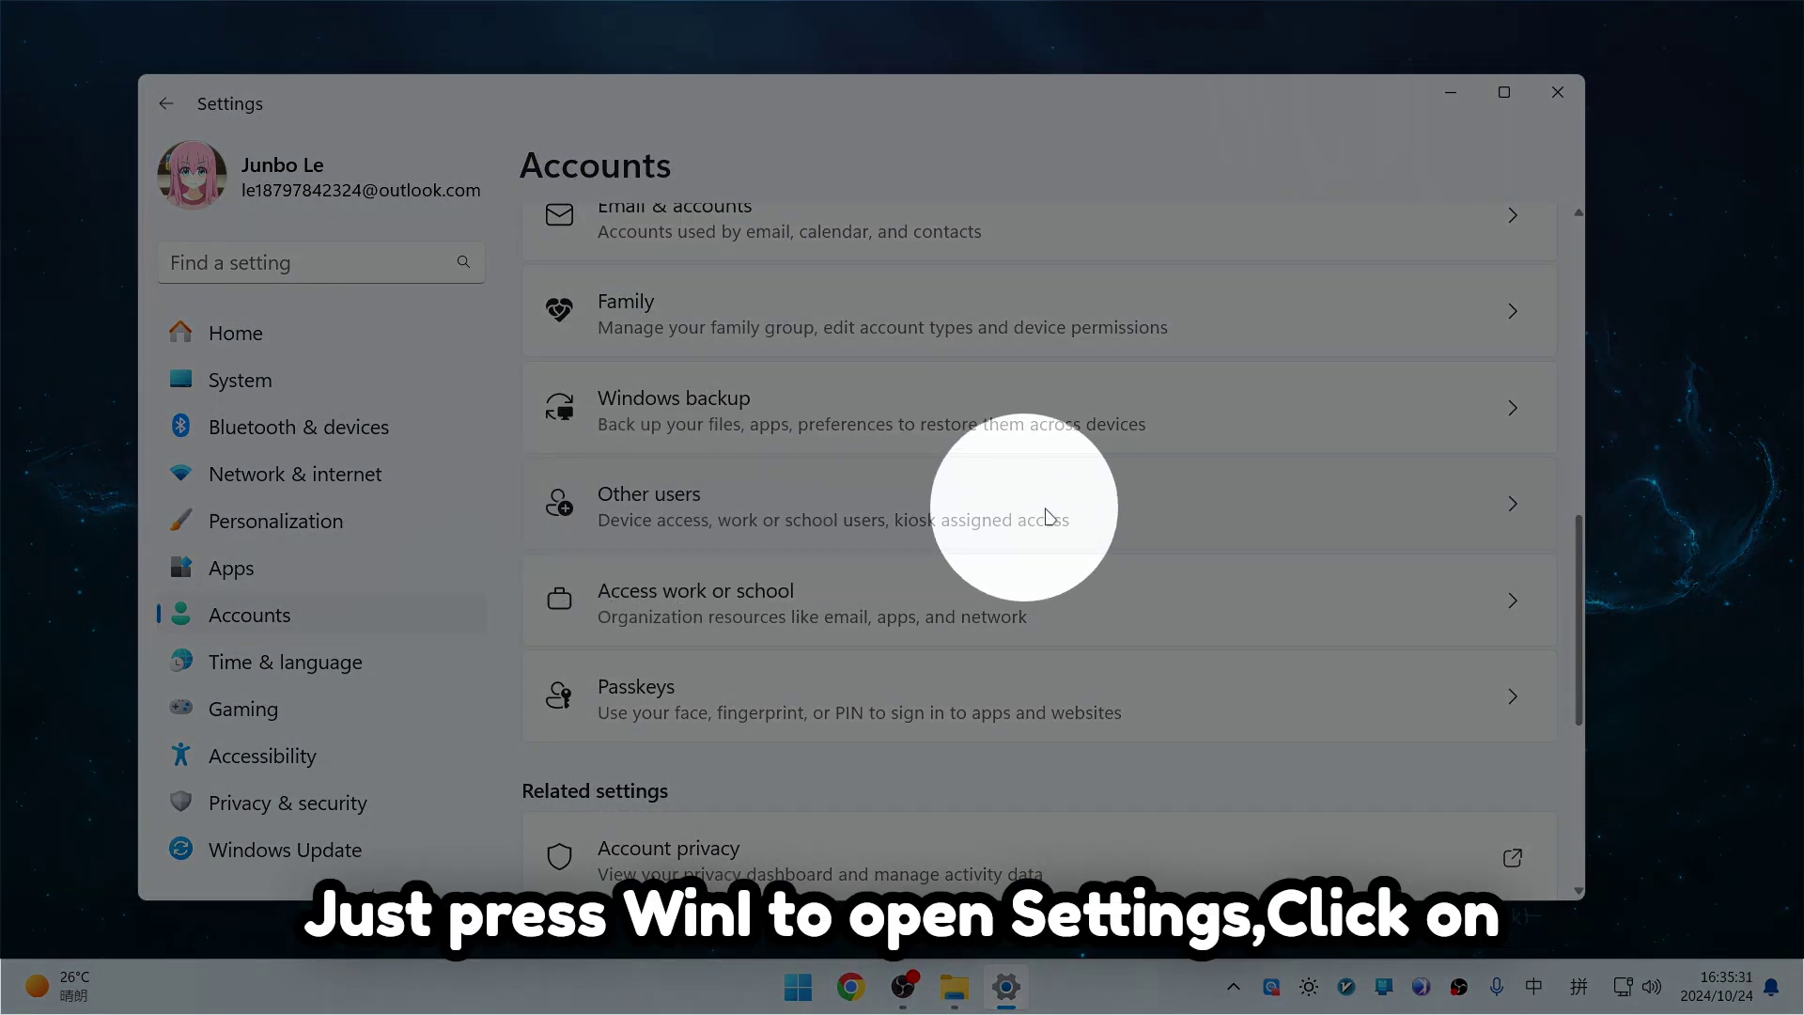
left_click(673, 517)
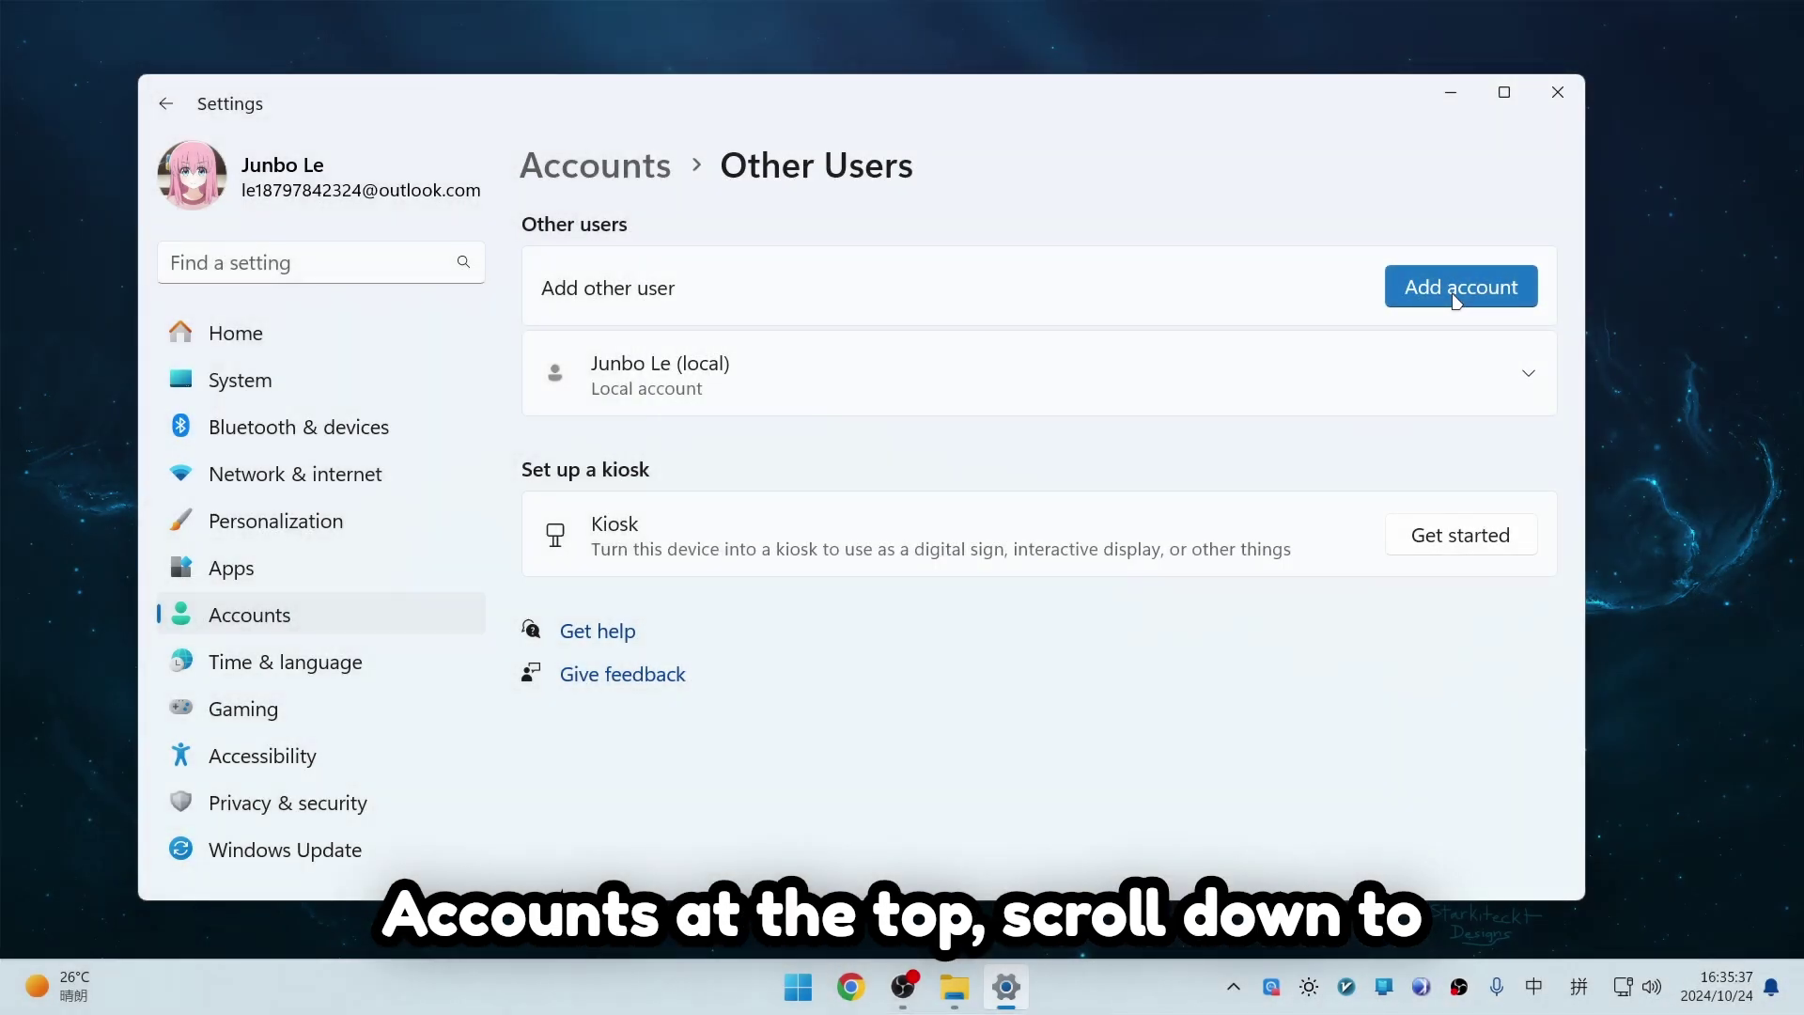
Step: Add the 'Local test' user without a Microsoft account, with its name and password
left_click(1457, 296)
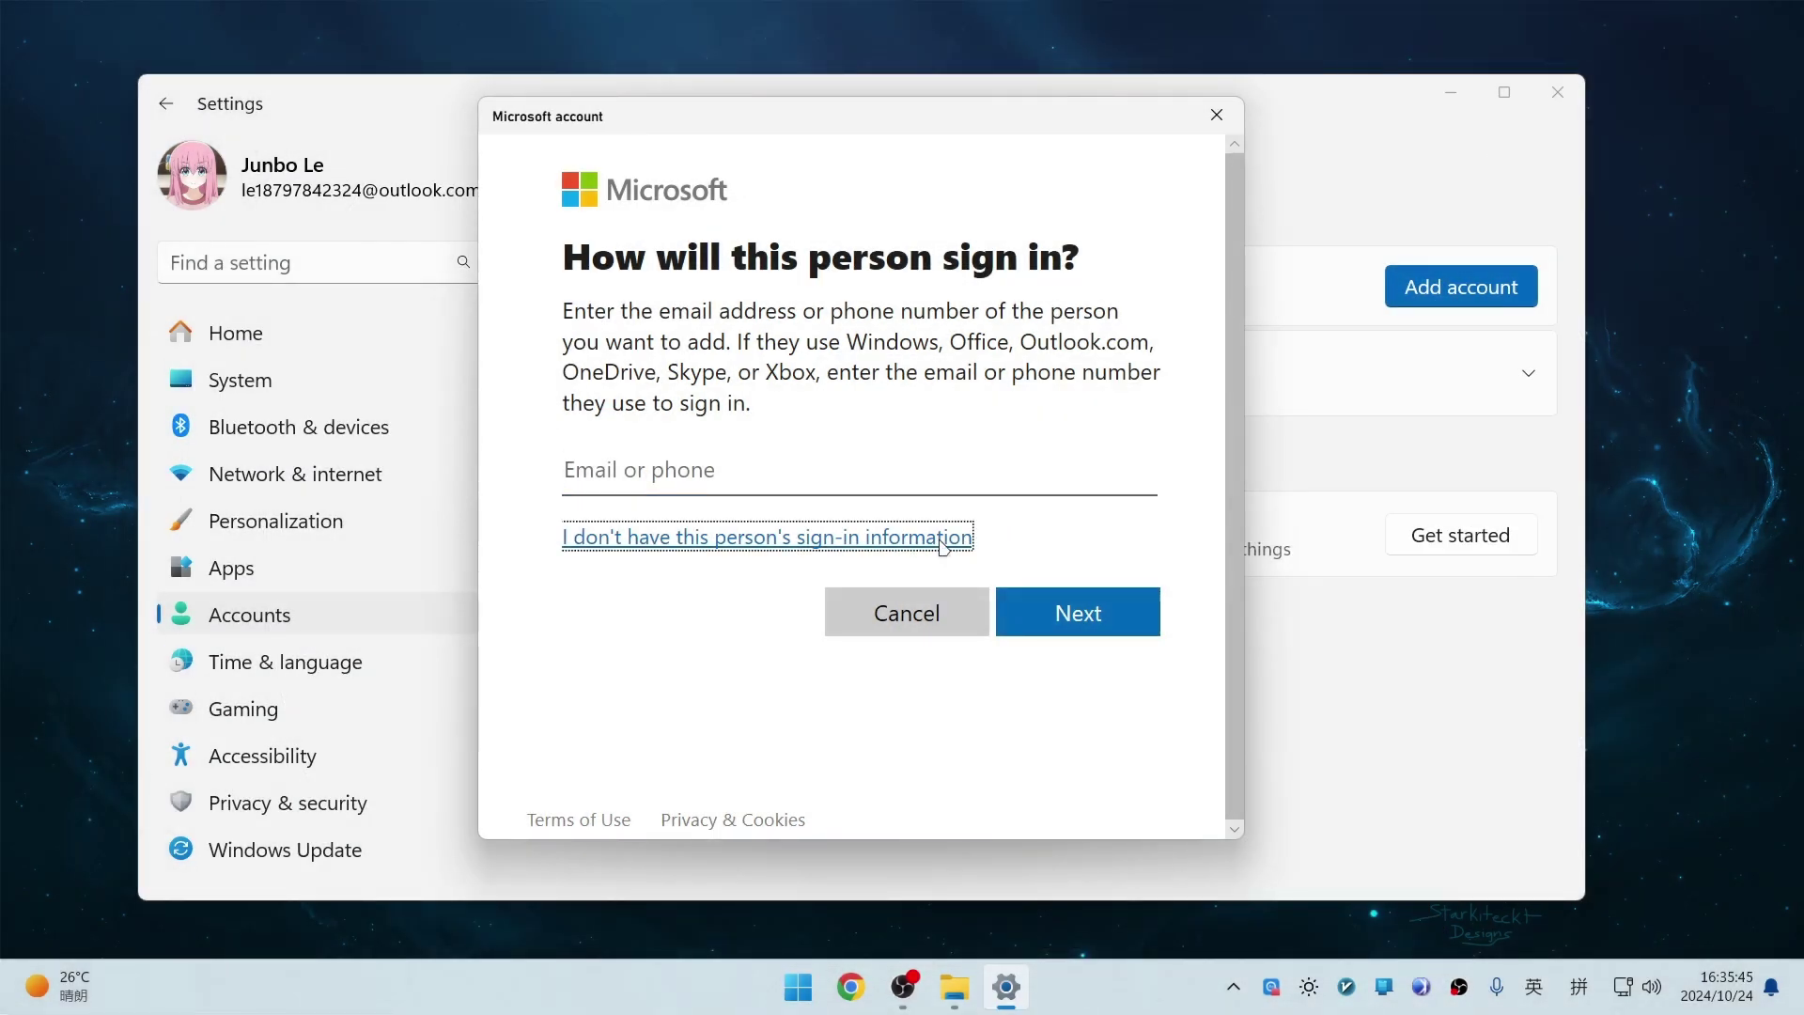
left_click(943, 539)
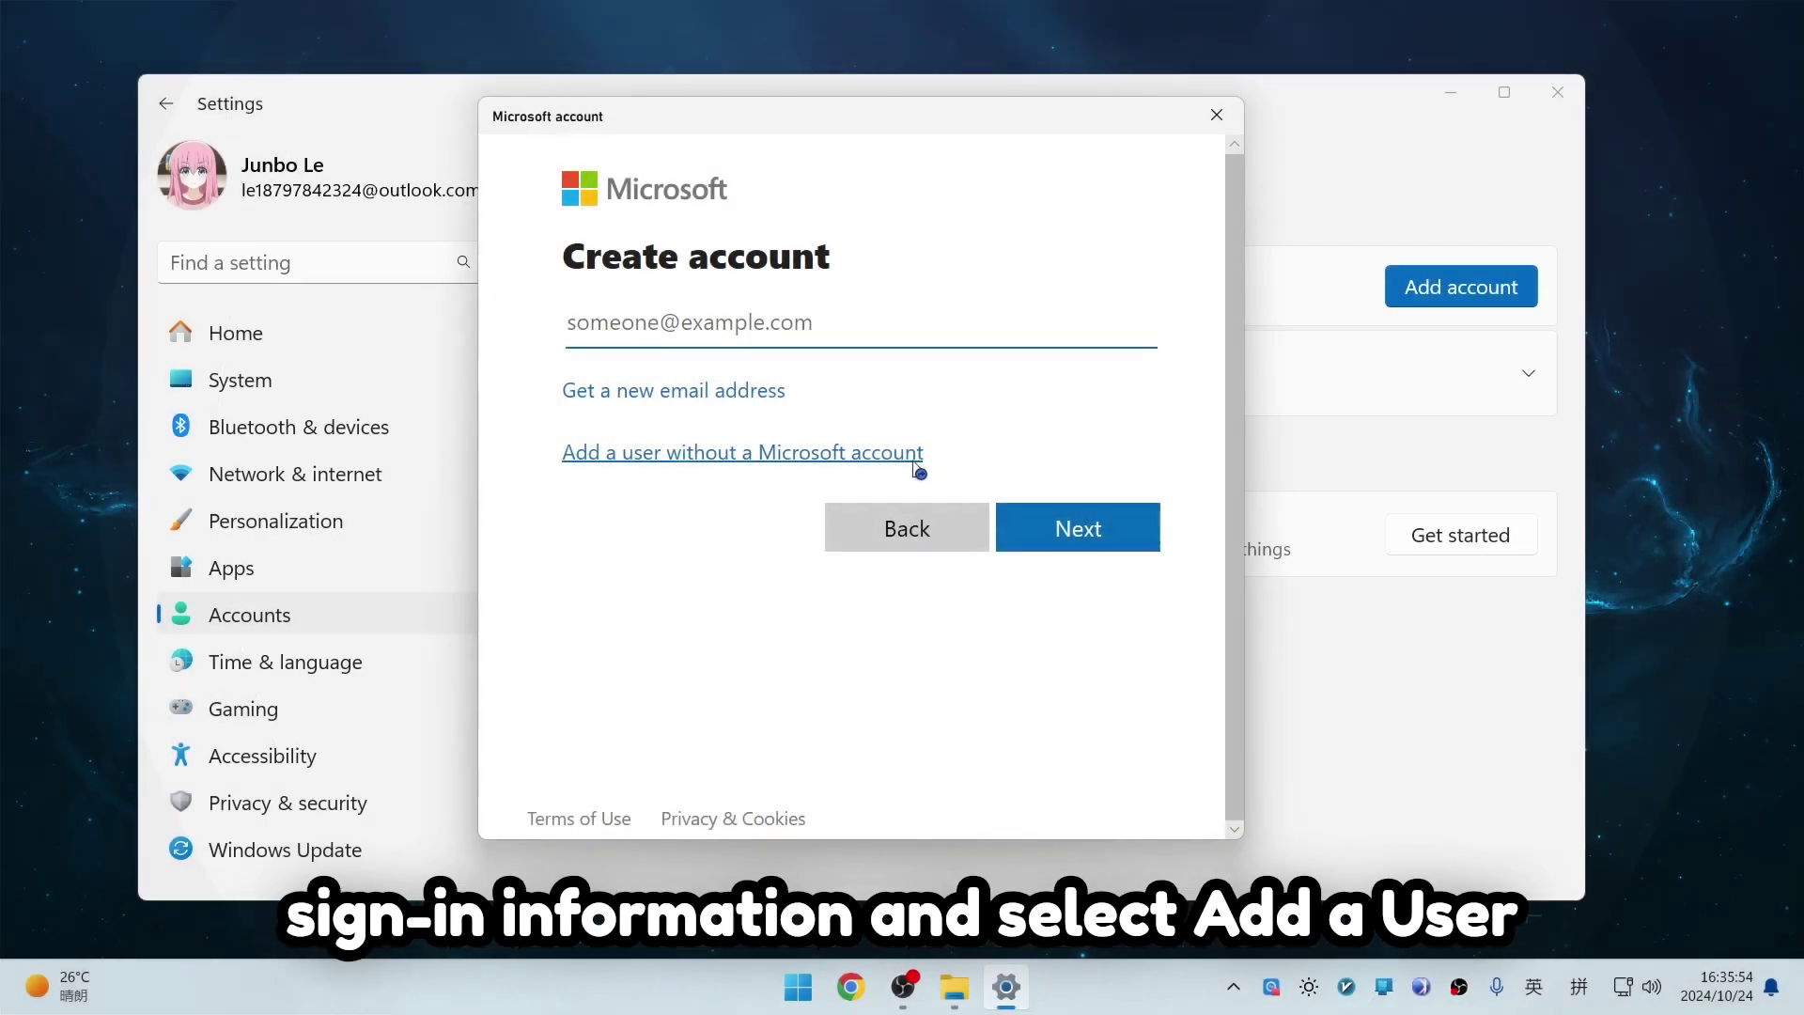
left_click(911, 458)
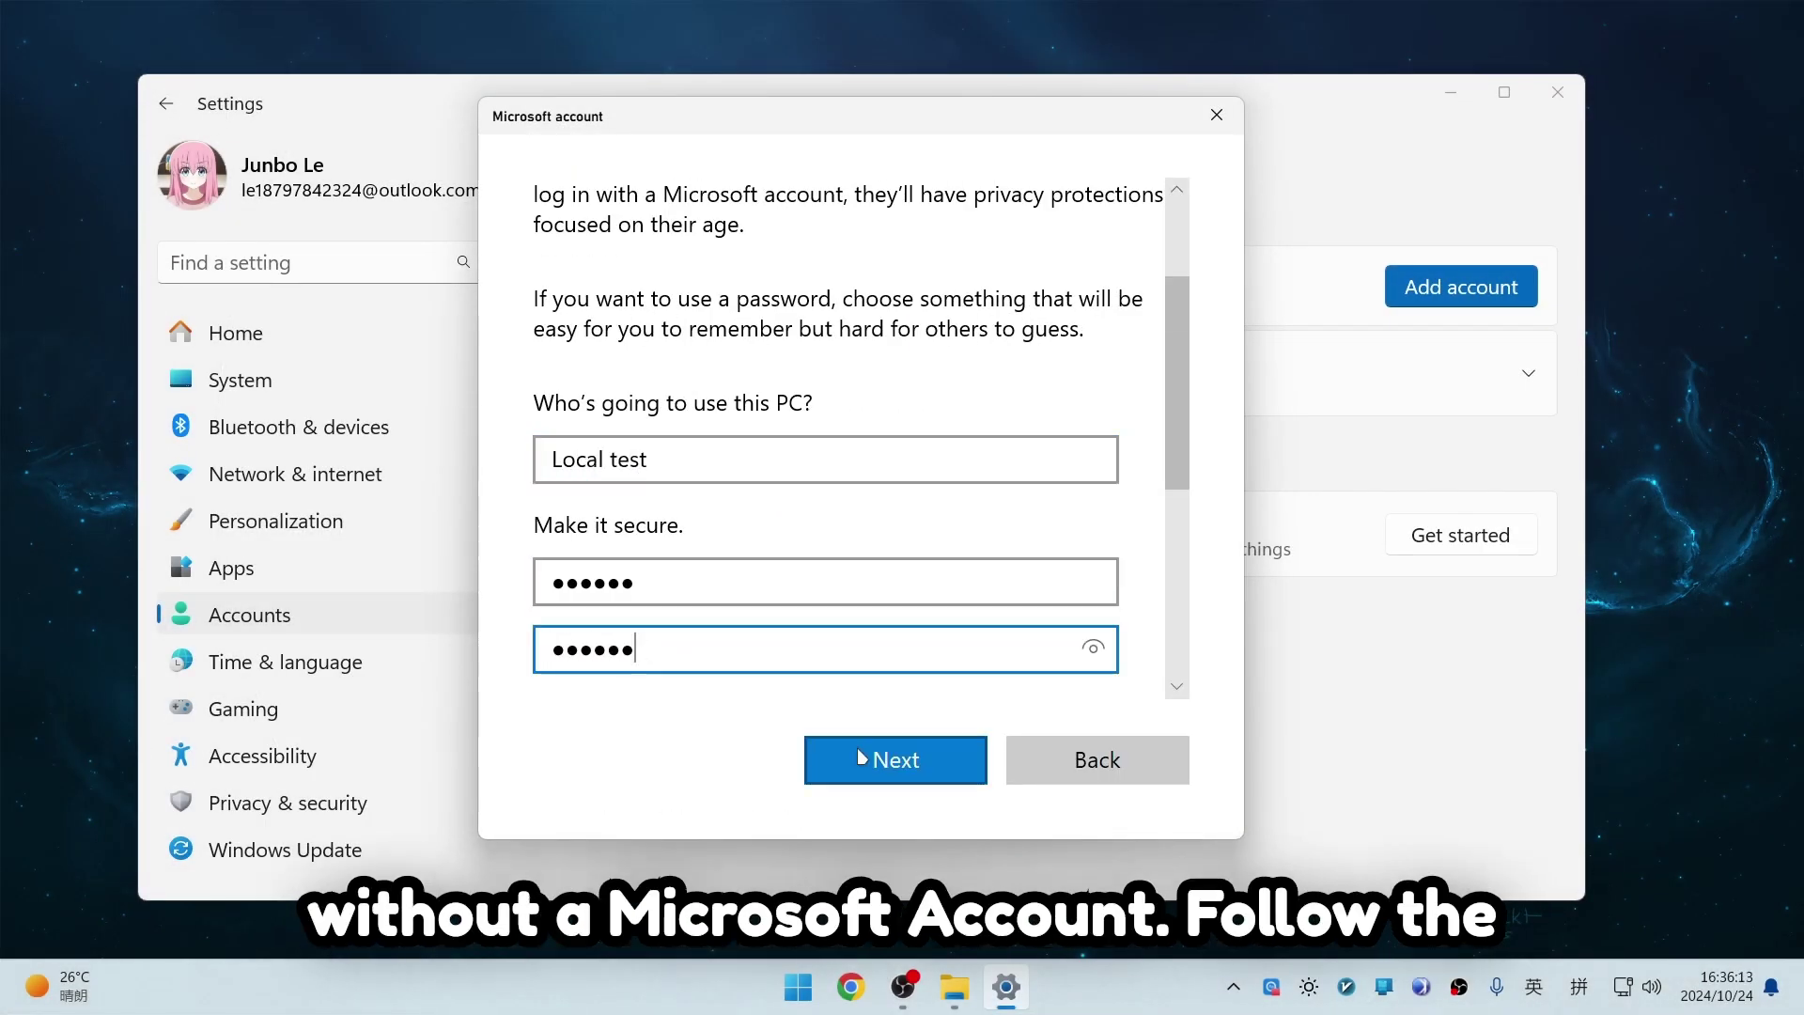
left_click(857, 752)
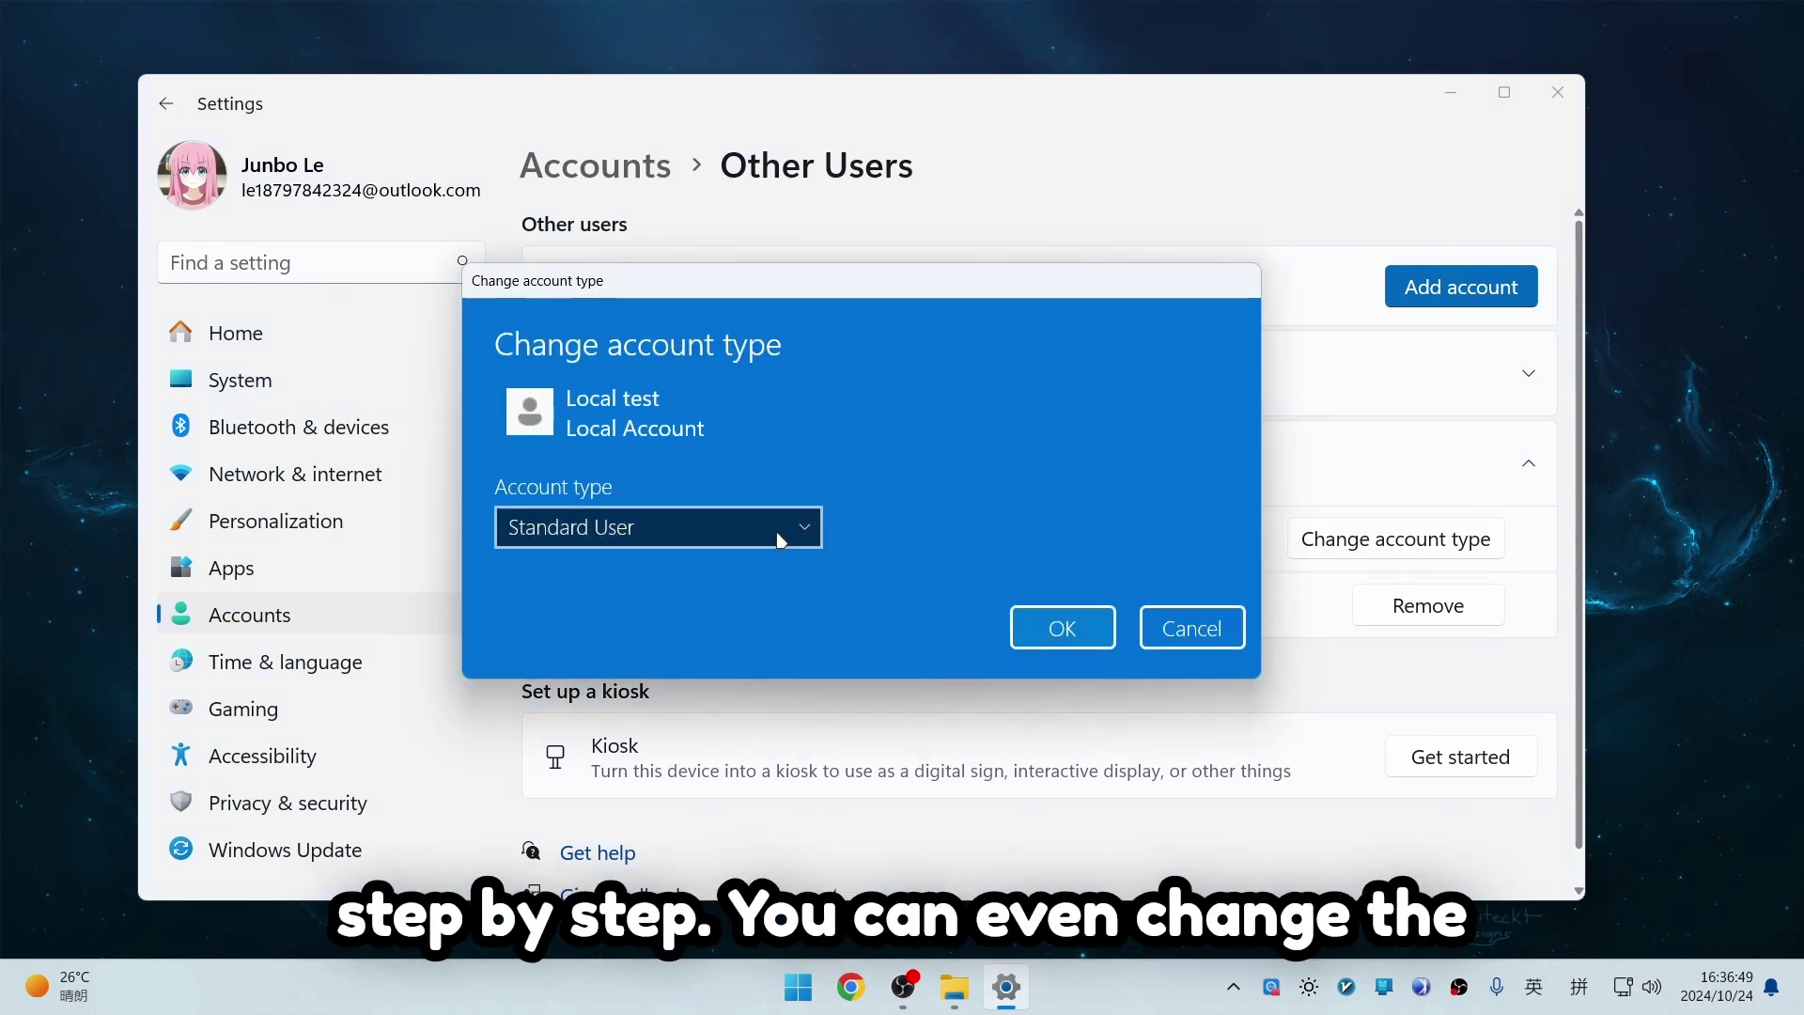
Step: Leave the Local test account type as Standard User
left_click(801, 530)
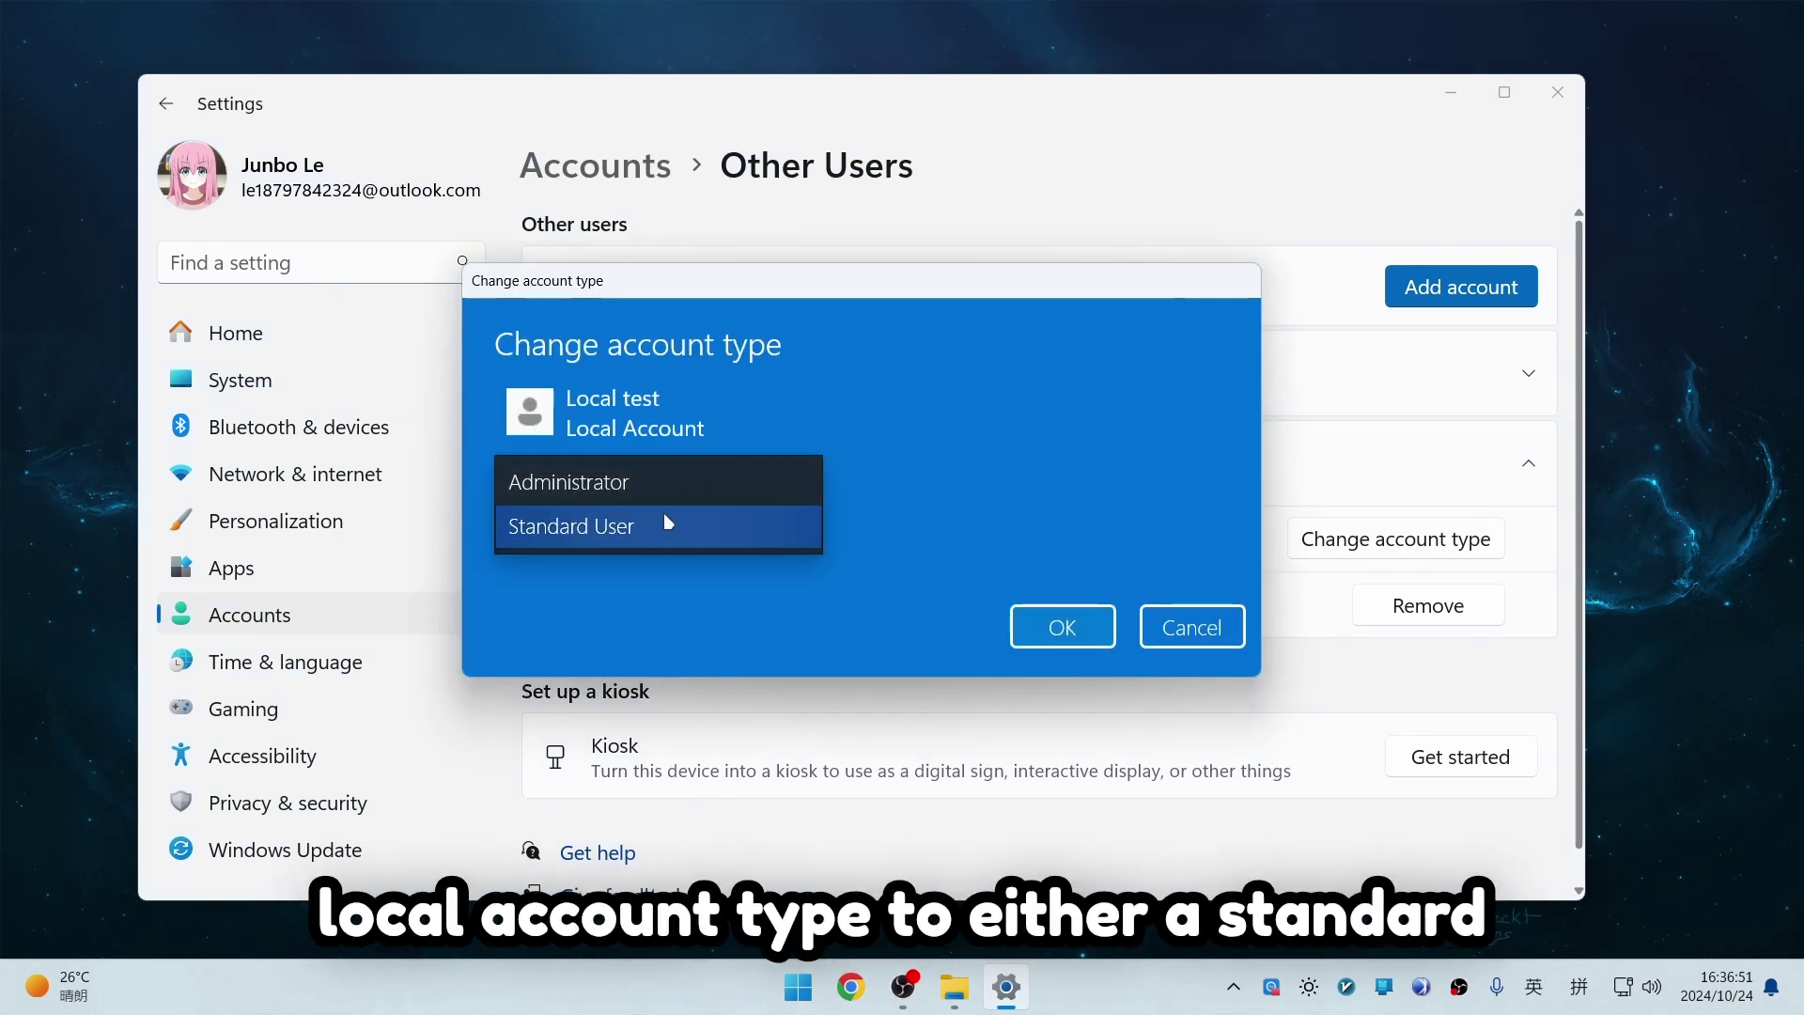
left_click(624, 520)
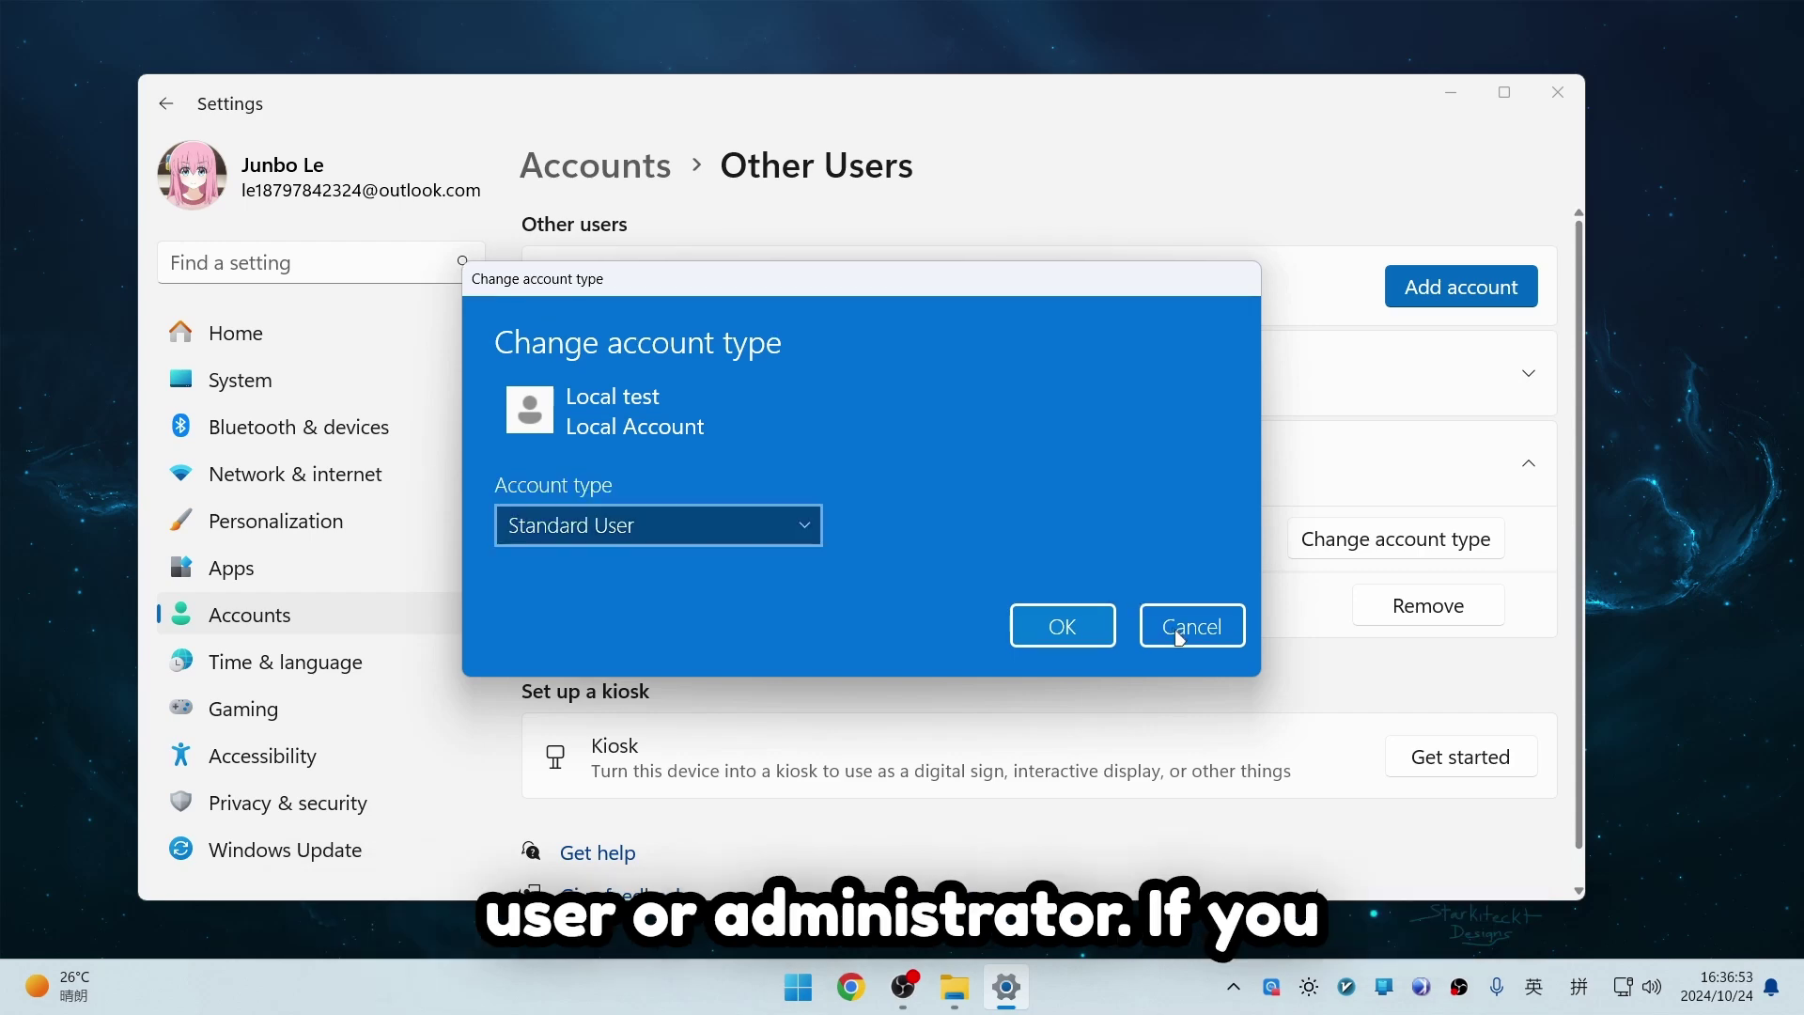
left_click(1217, 637)
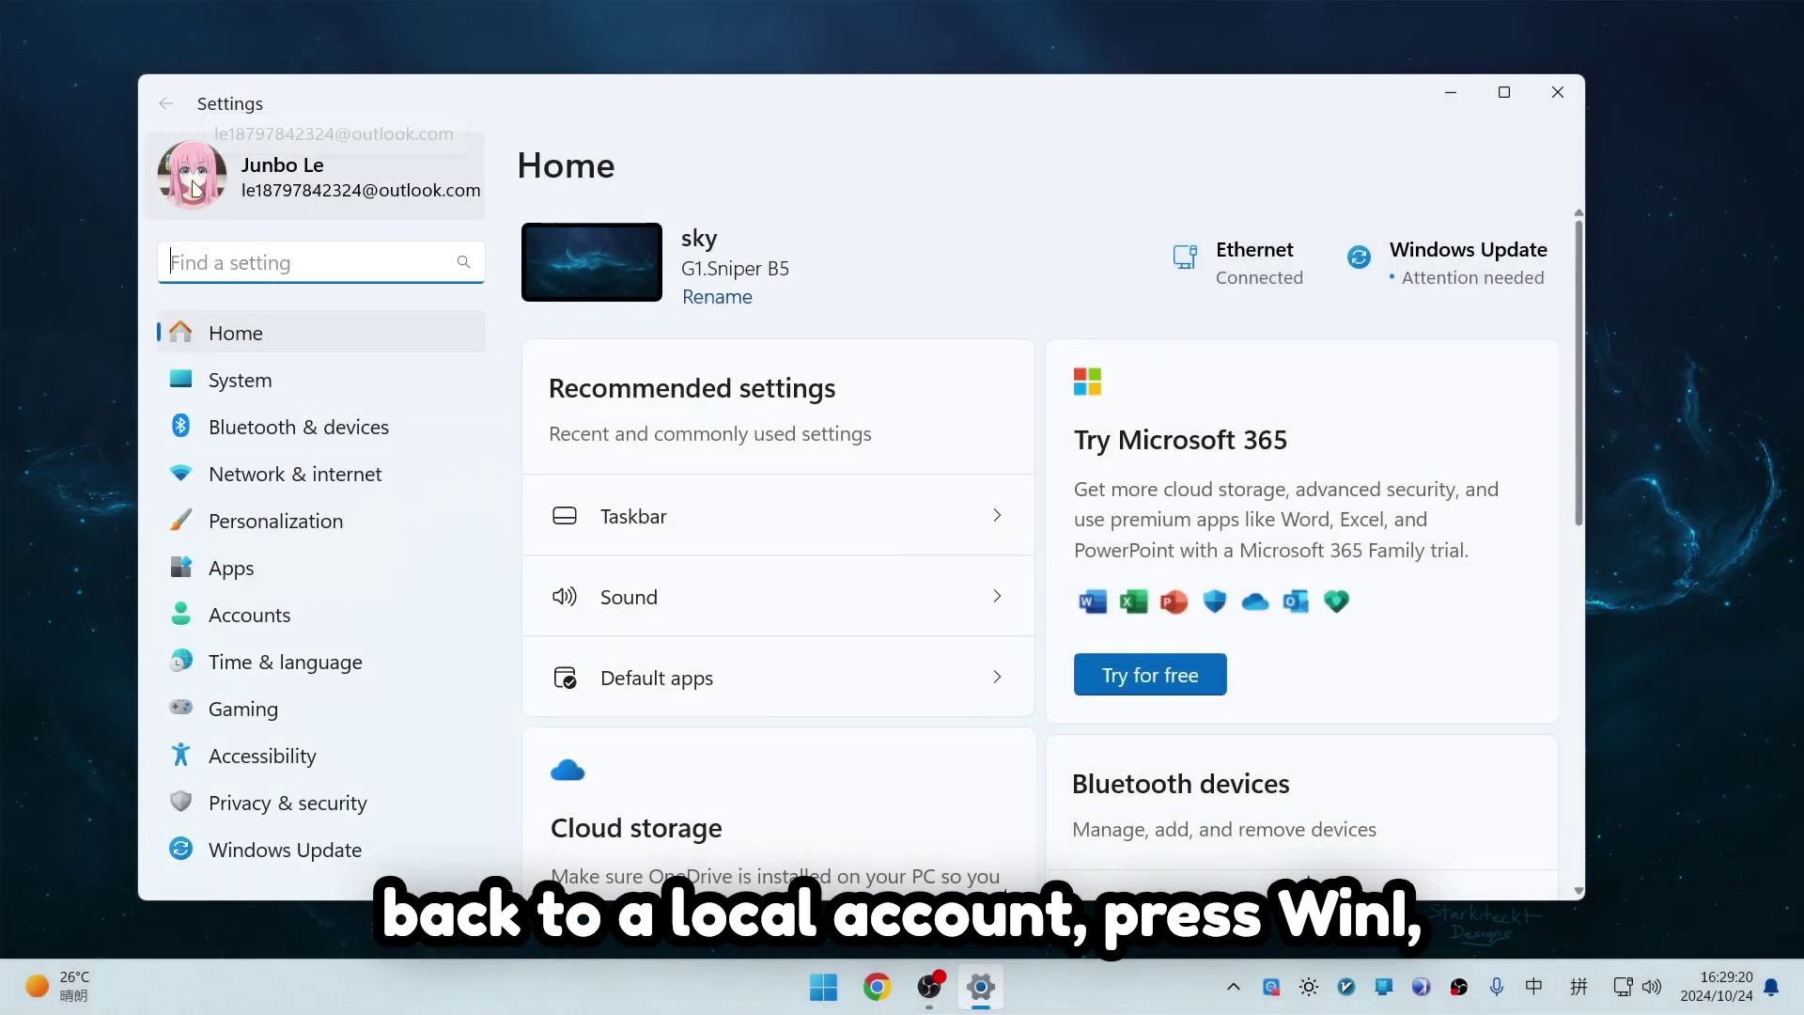
Step: From Accounts > Your info, start signing in with a local account instead
left_click(196, 188)
scroll(1159, 411, "down", 5)
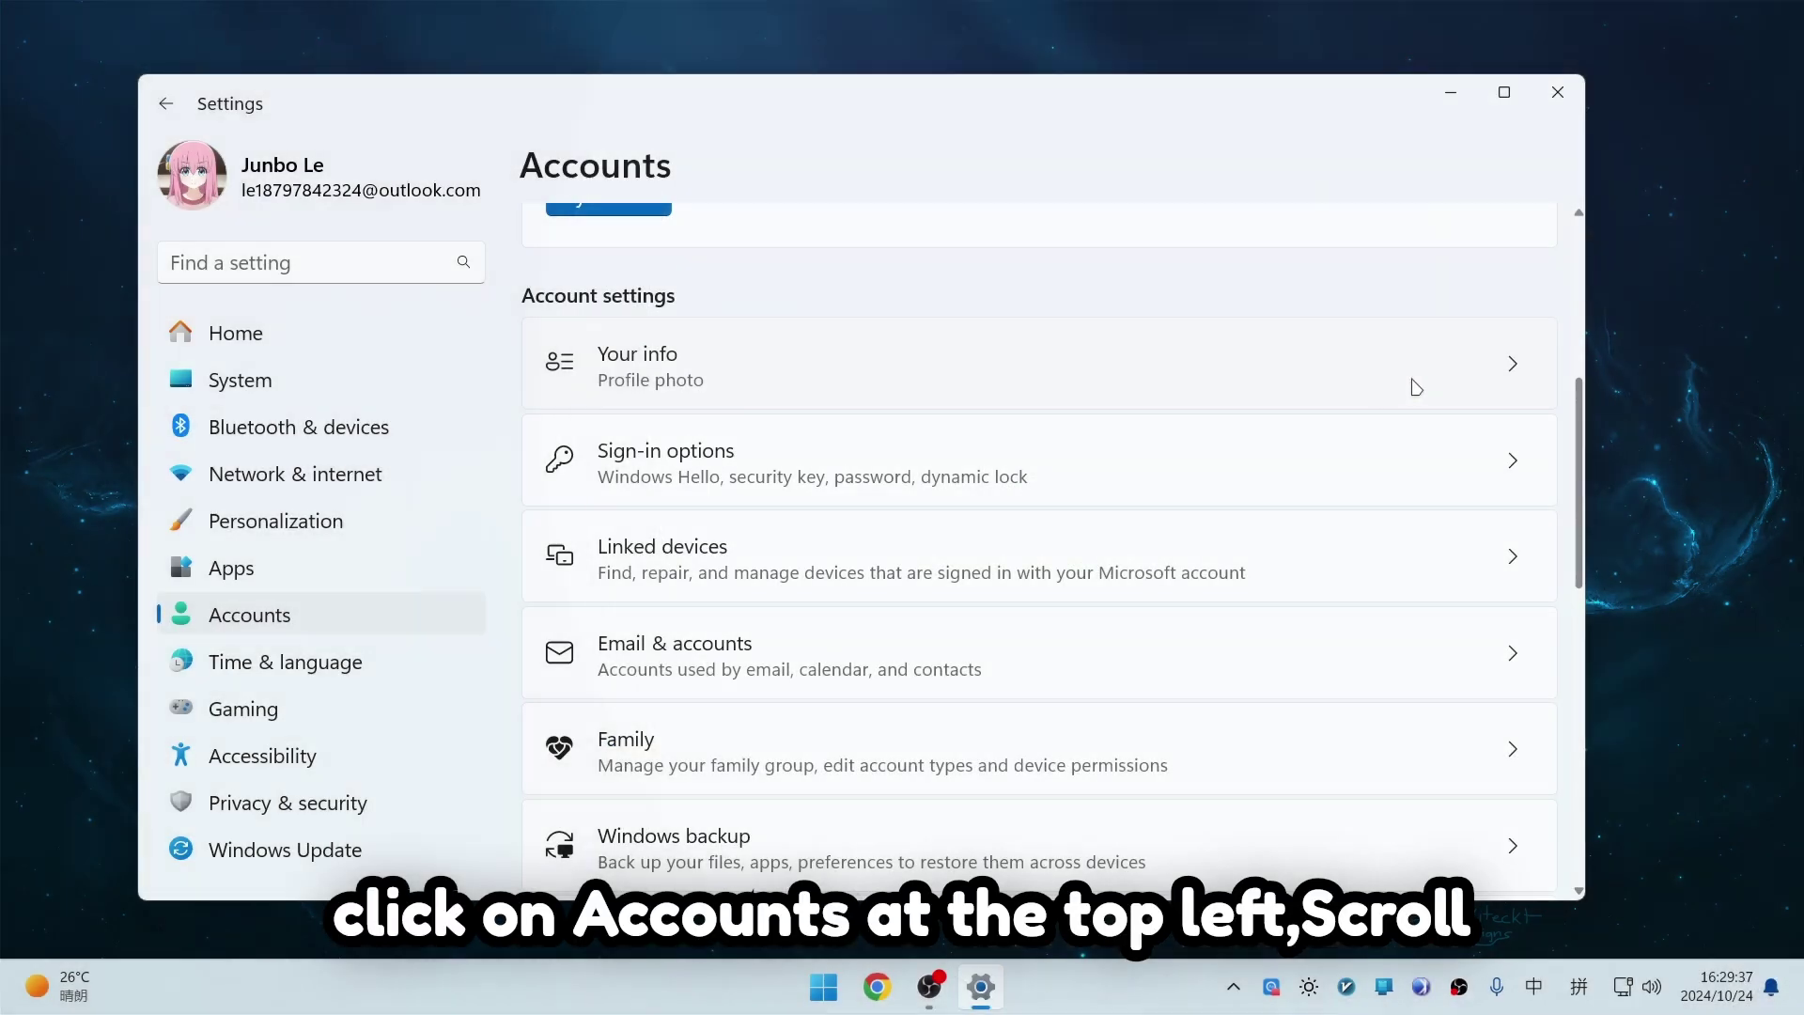
left_click(1457, 380)
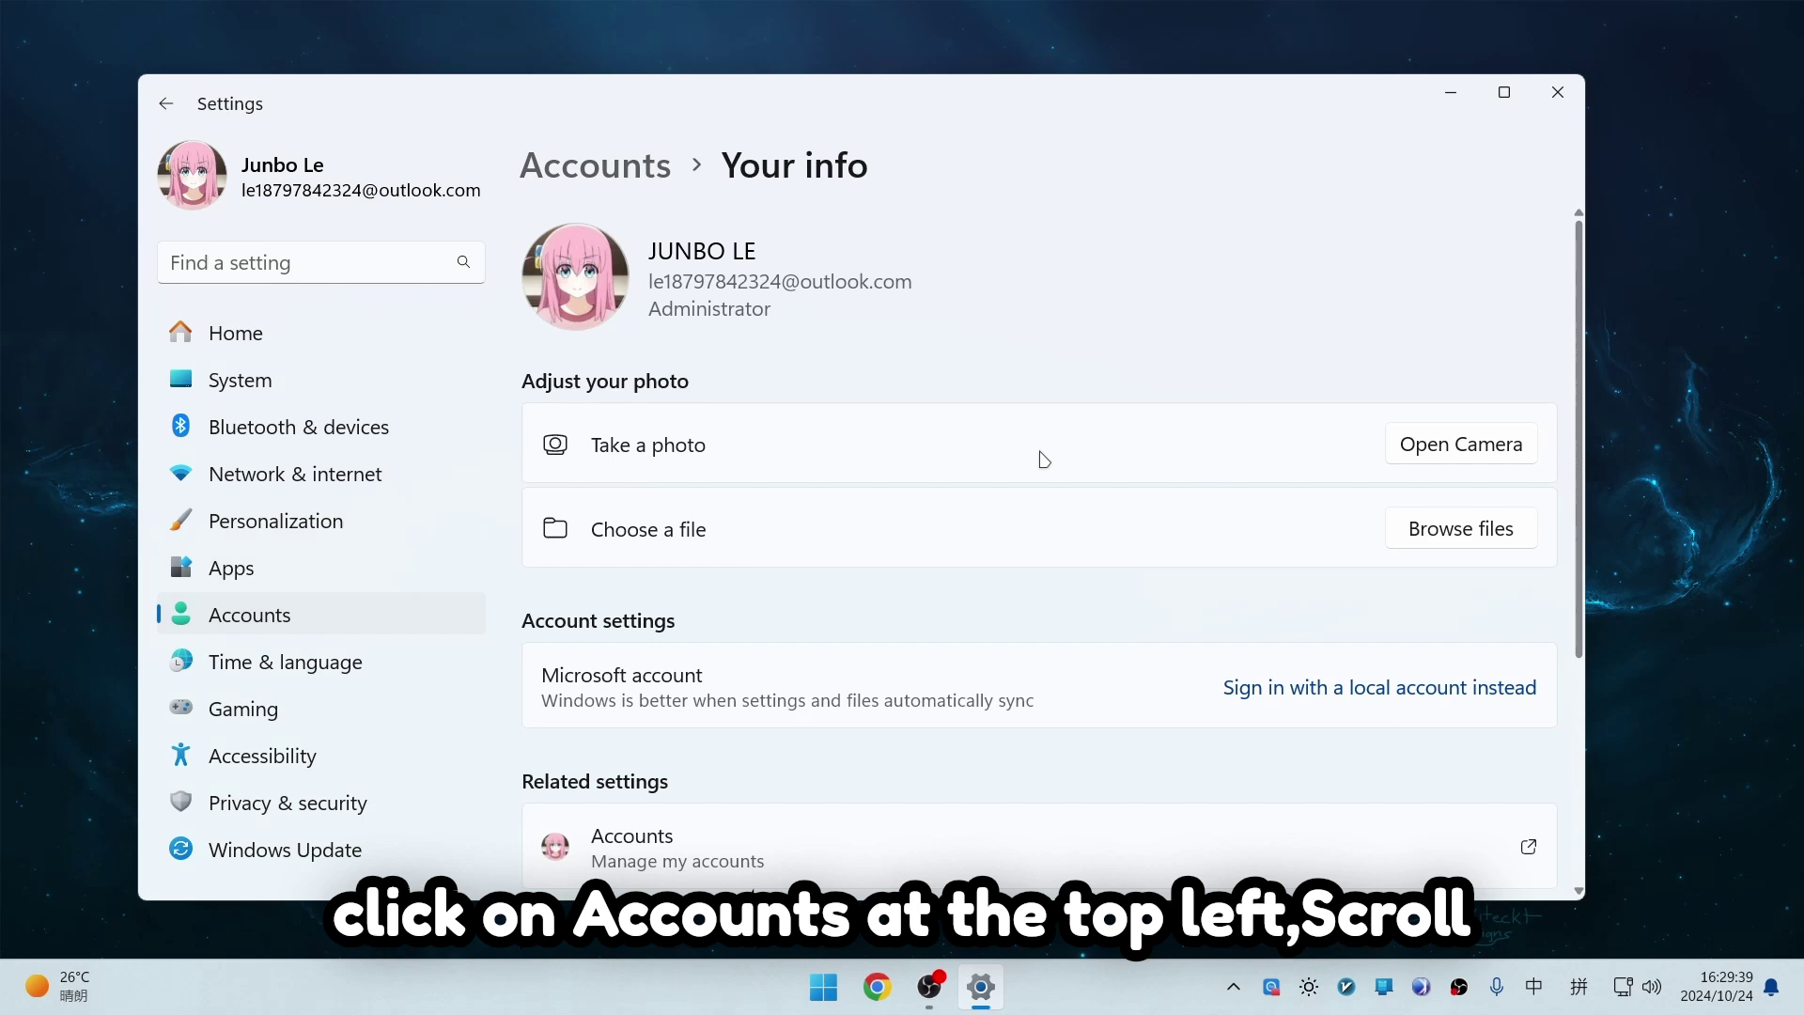
scroll(1043, 460, "down", 2)
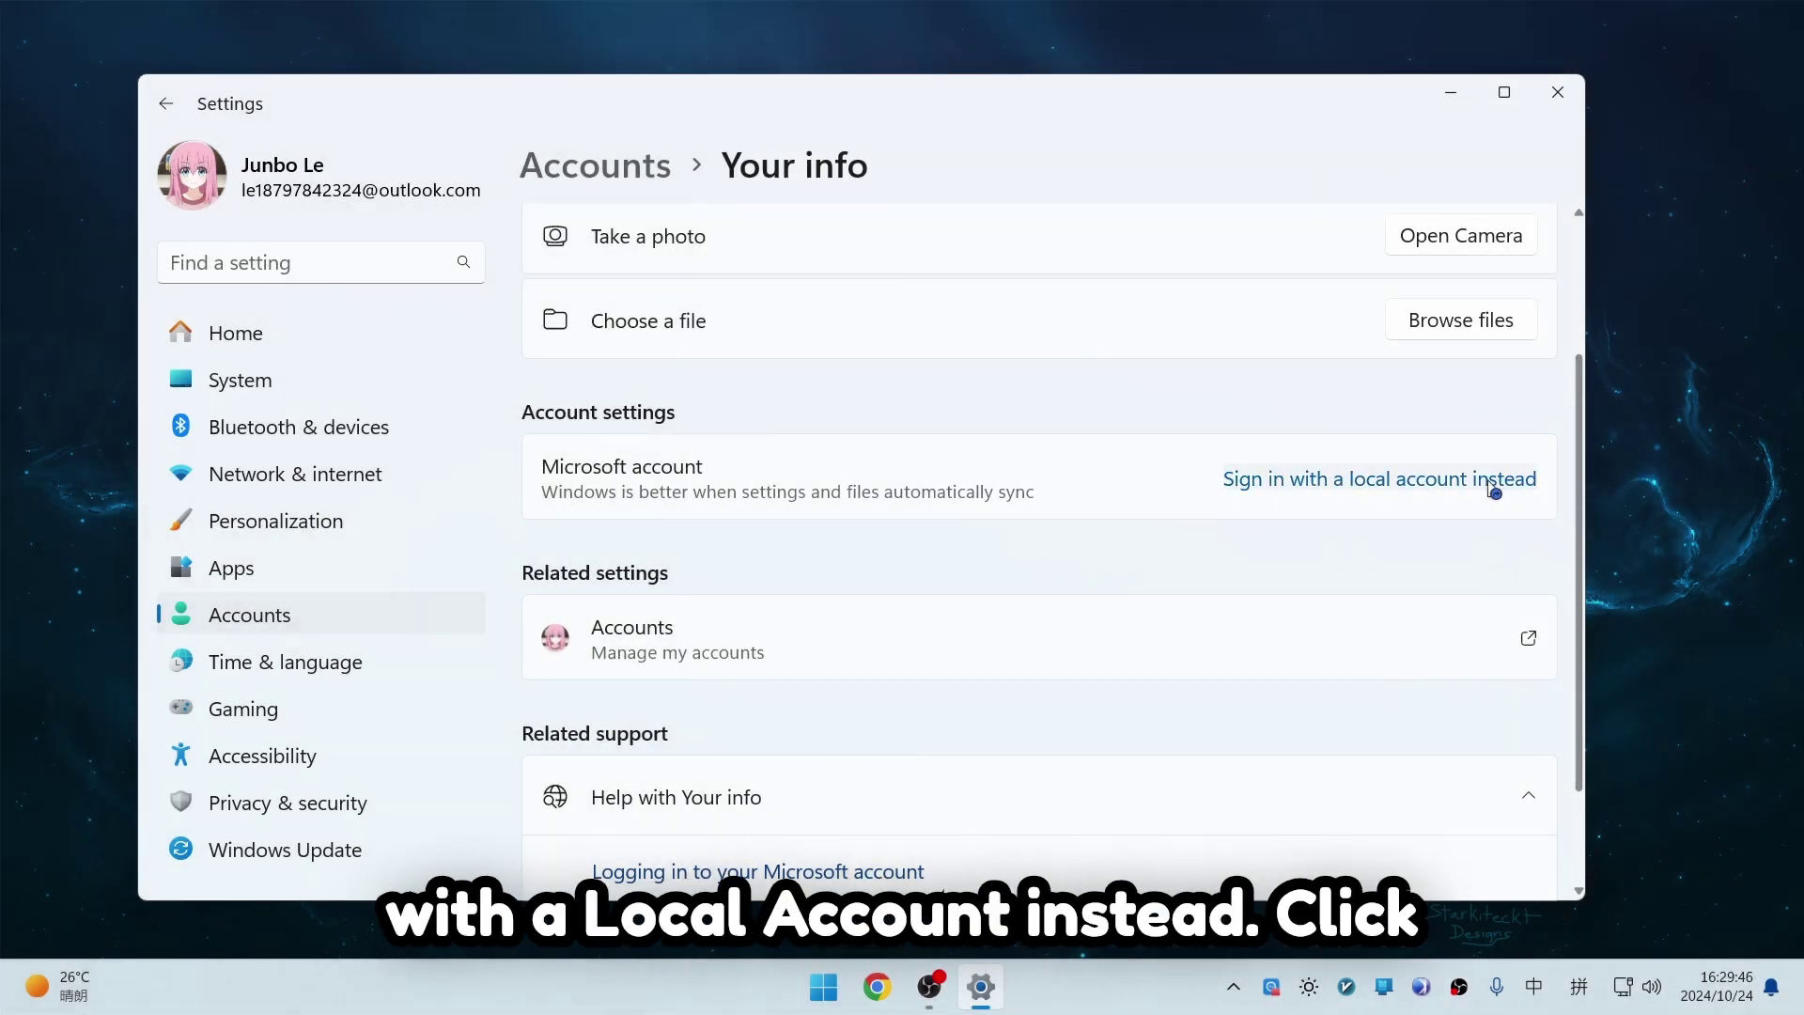
left_click(1491, 488)
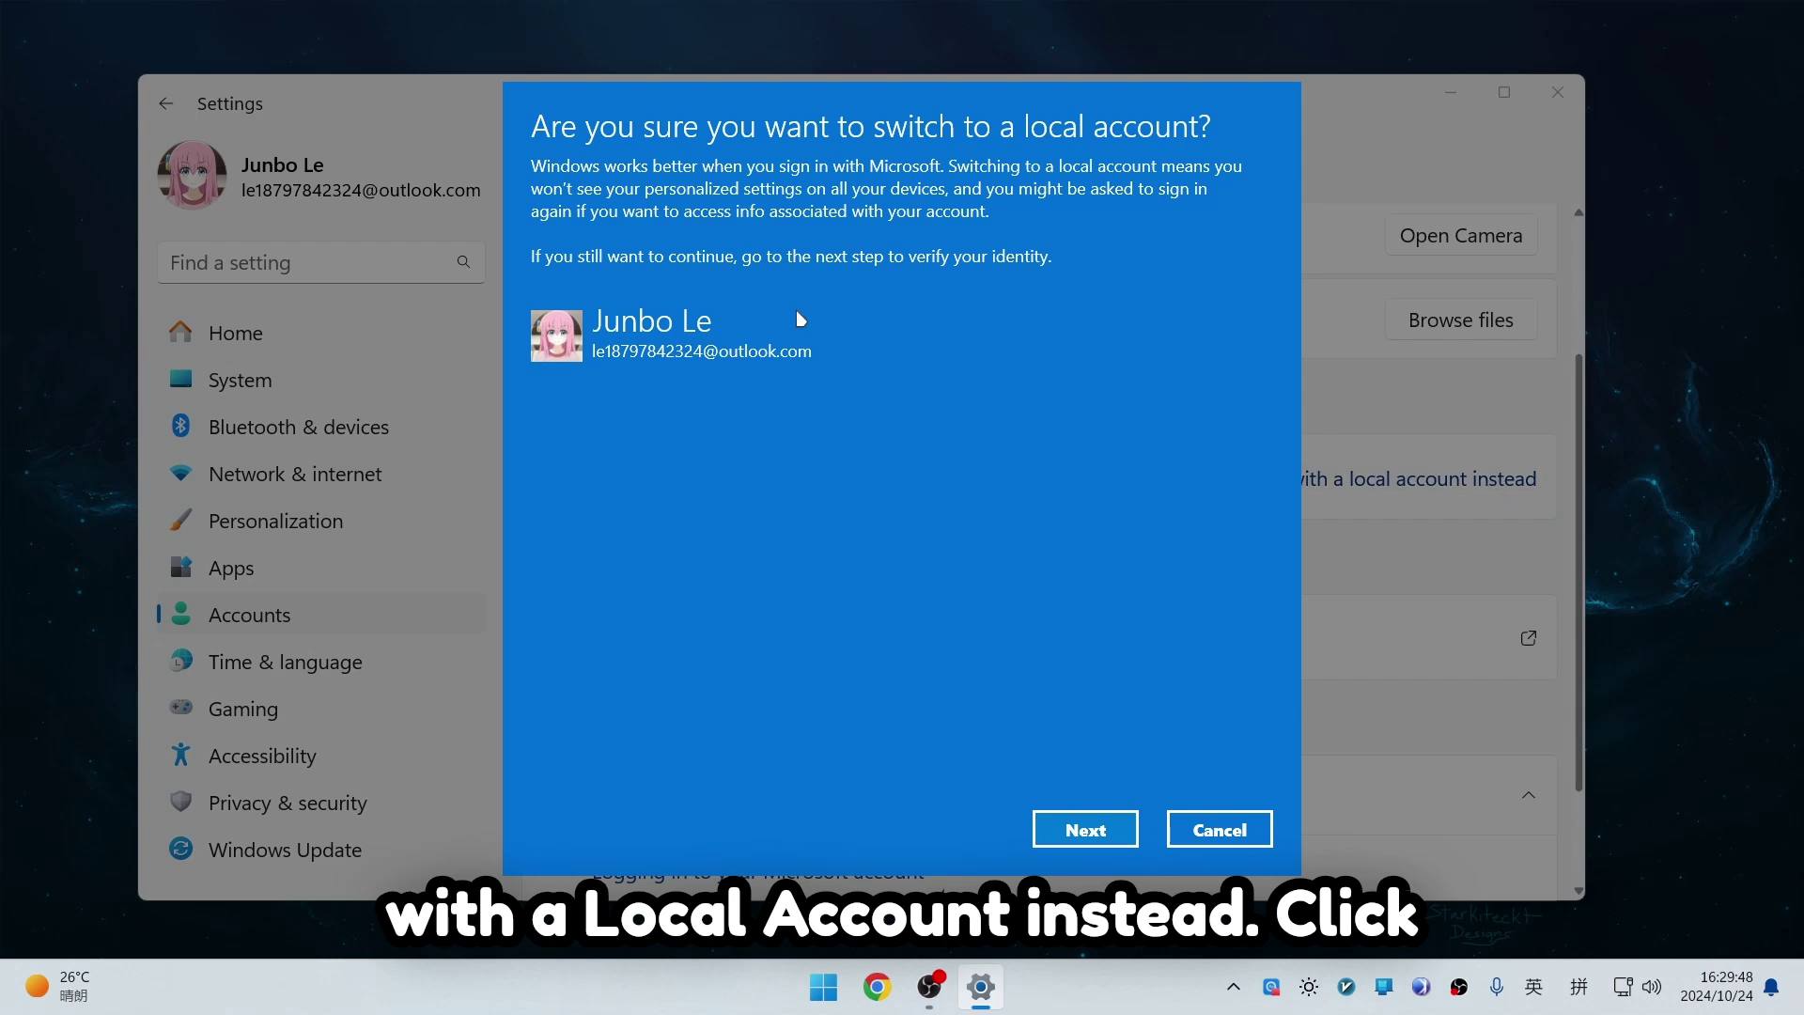
Step: Verify identity and enter the new local account's user name, password and hint
left_click(1085, 830)
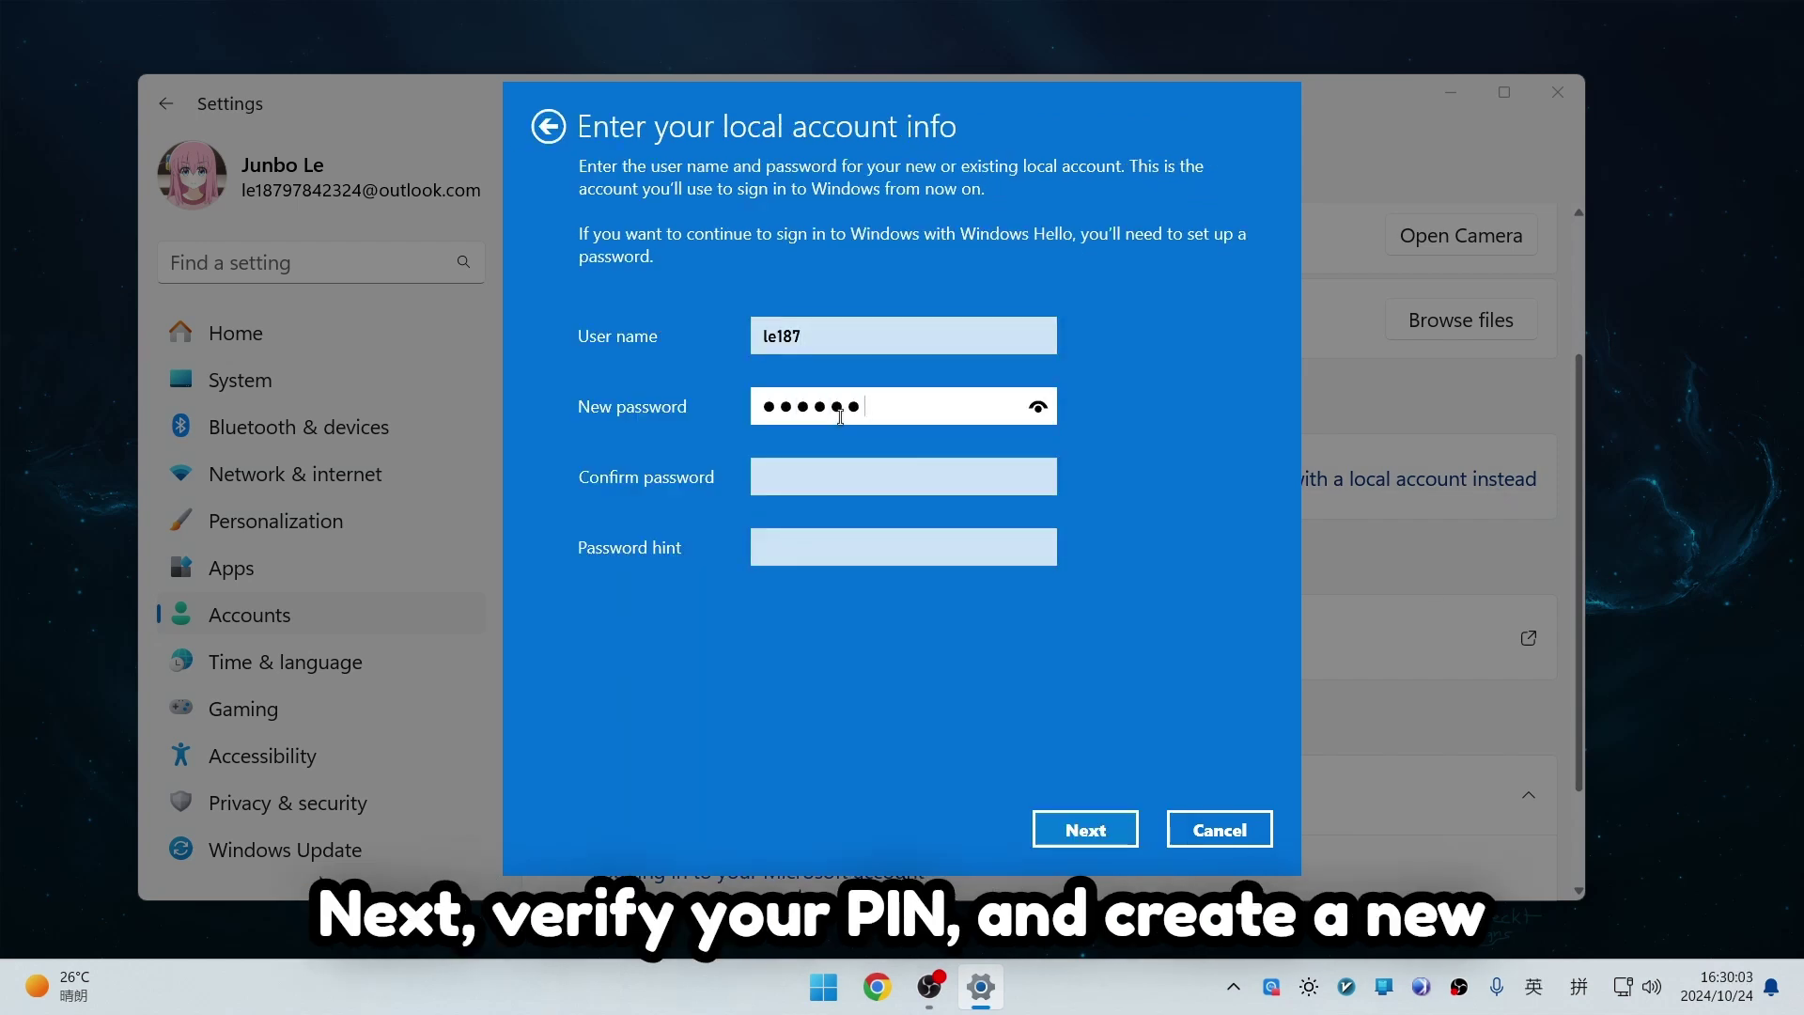
key("Tab")
type("123456")
left_click(817, 550)
type("birthda")
left_click(1085, 829)
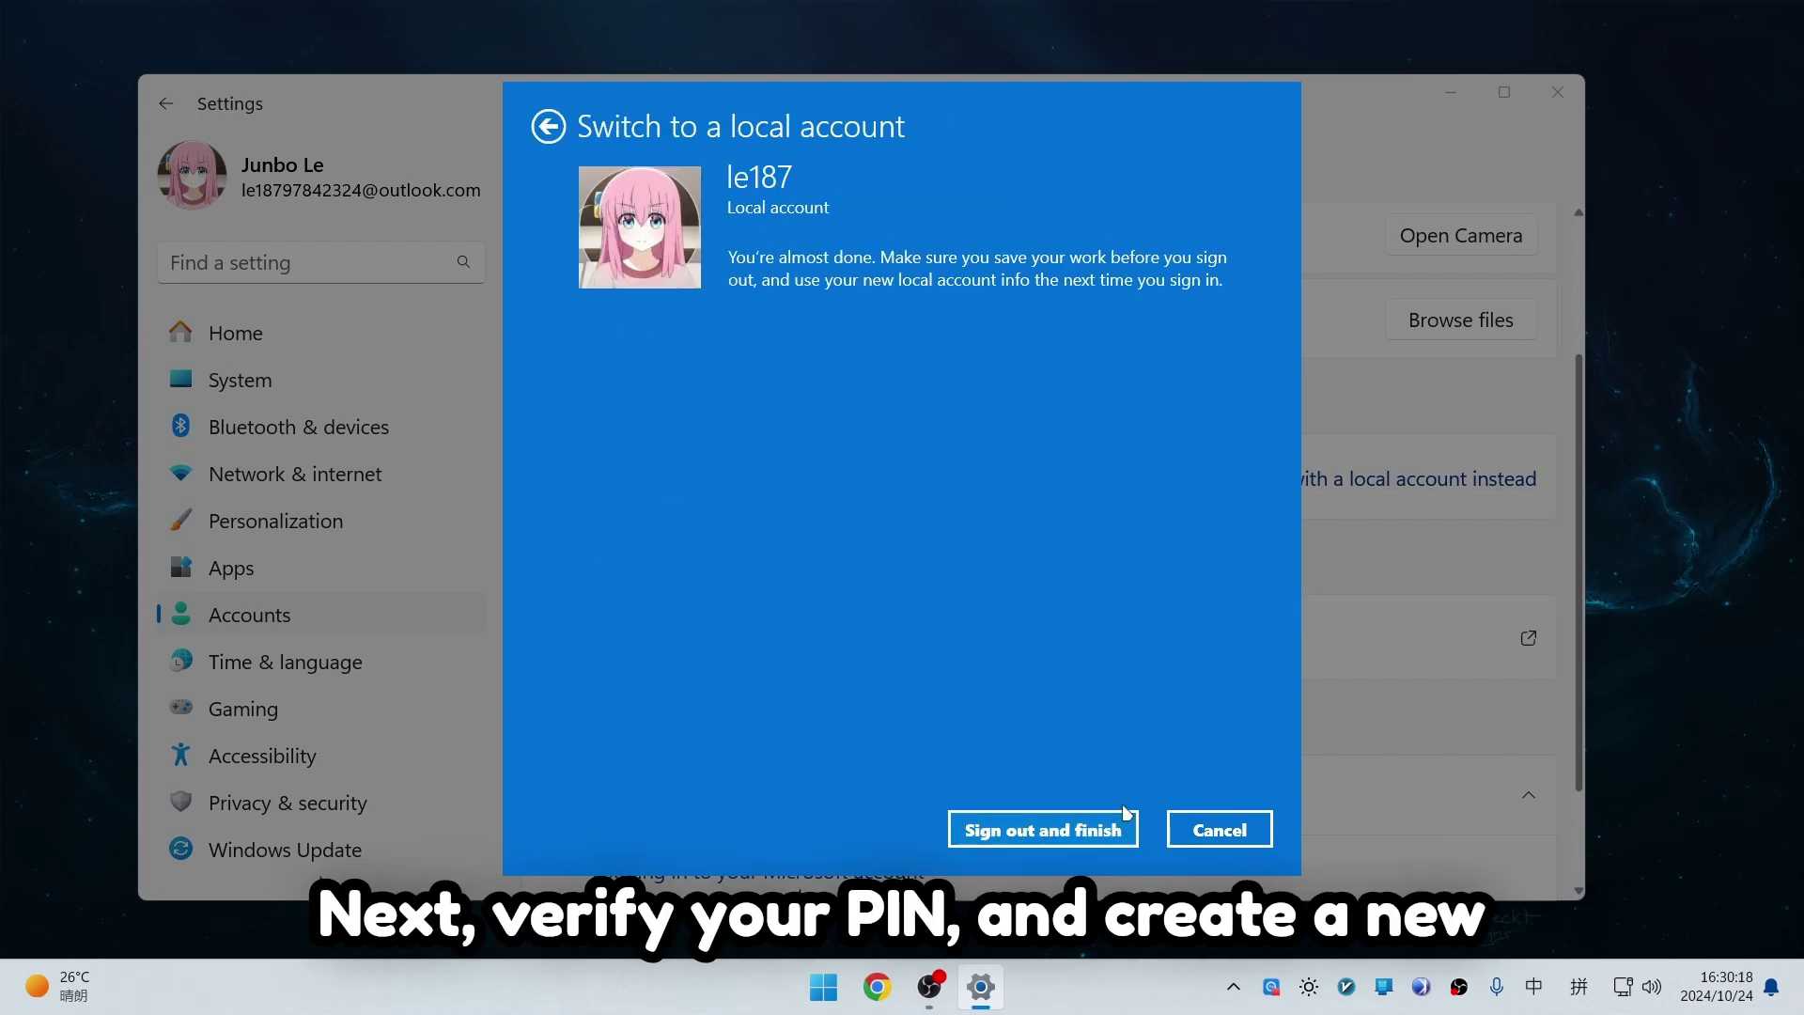